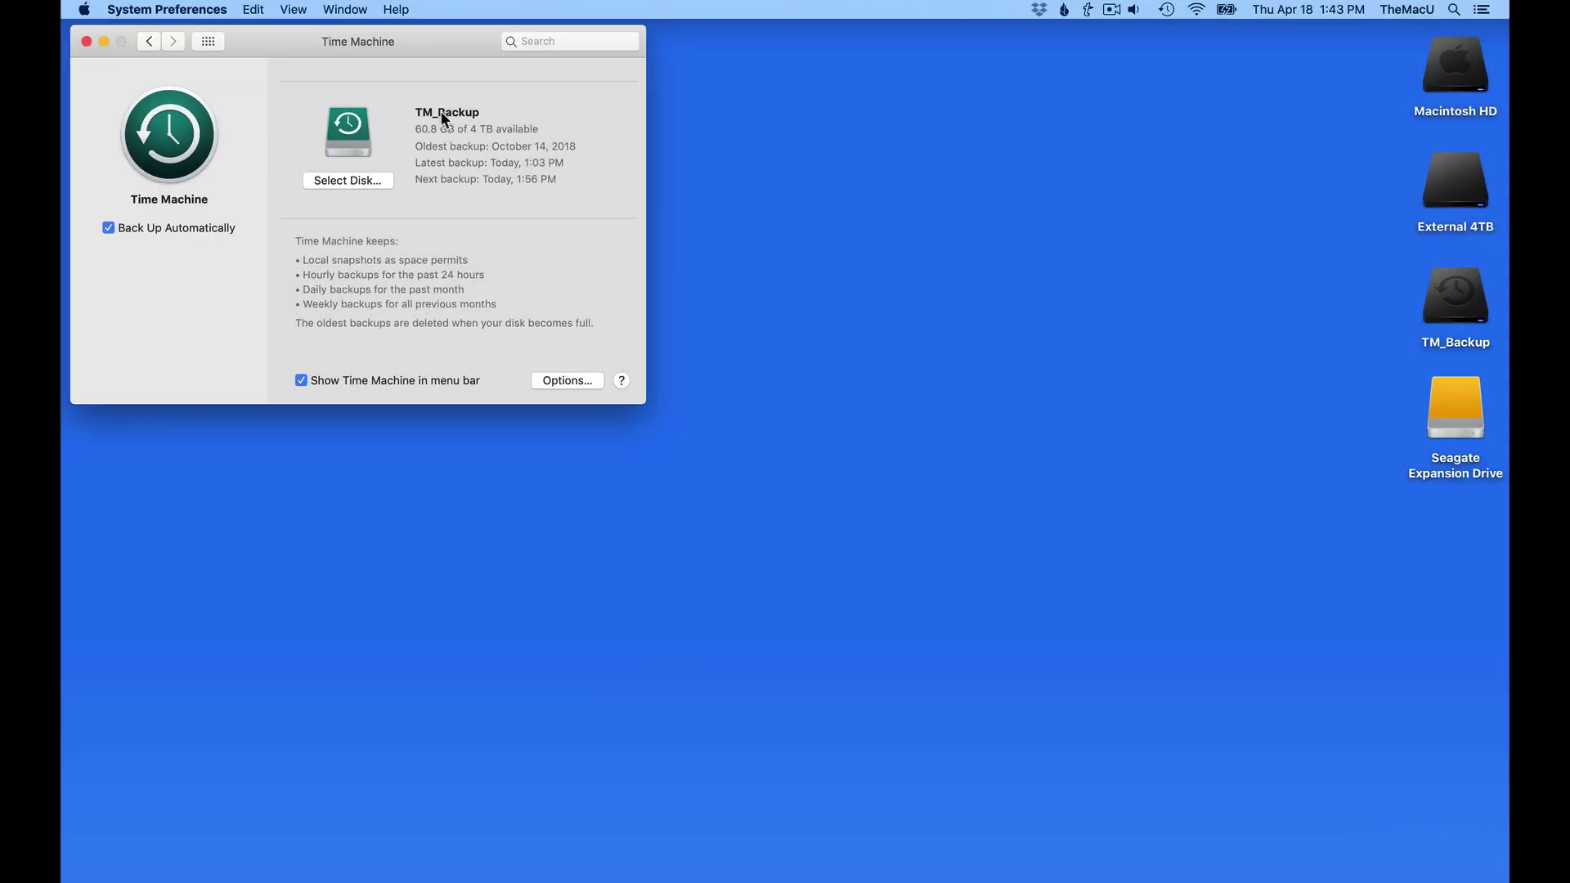
{"action": "left_click", "coordinate": [1465, 392]}
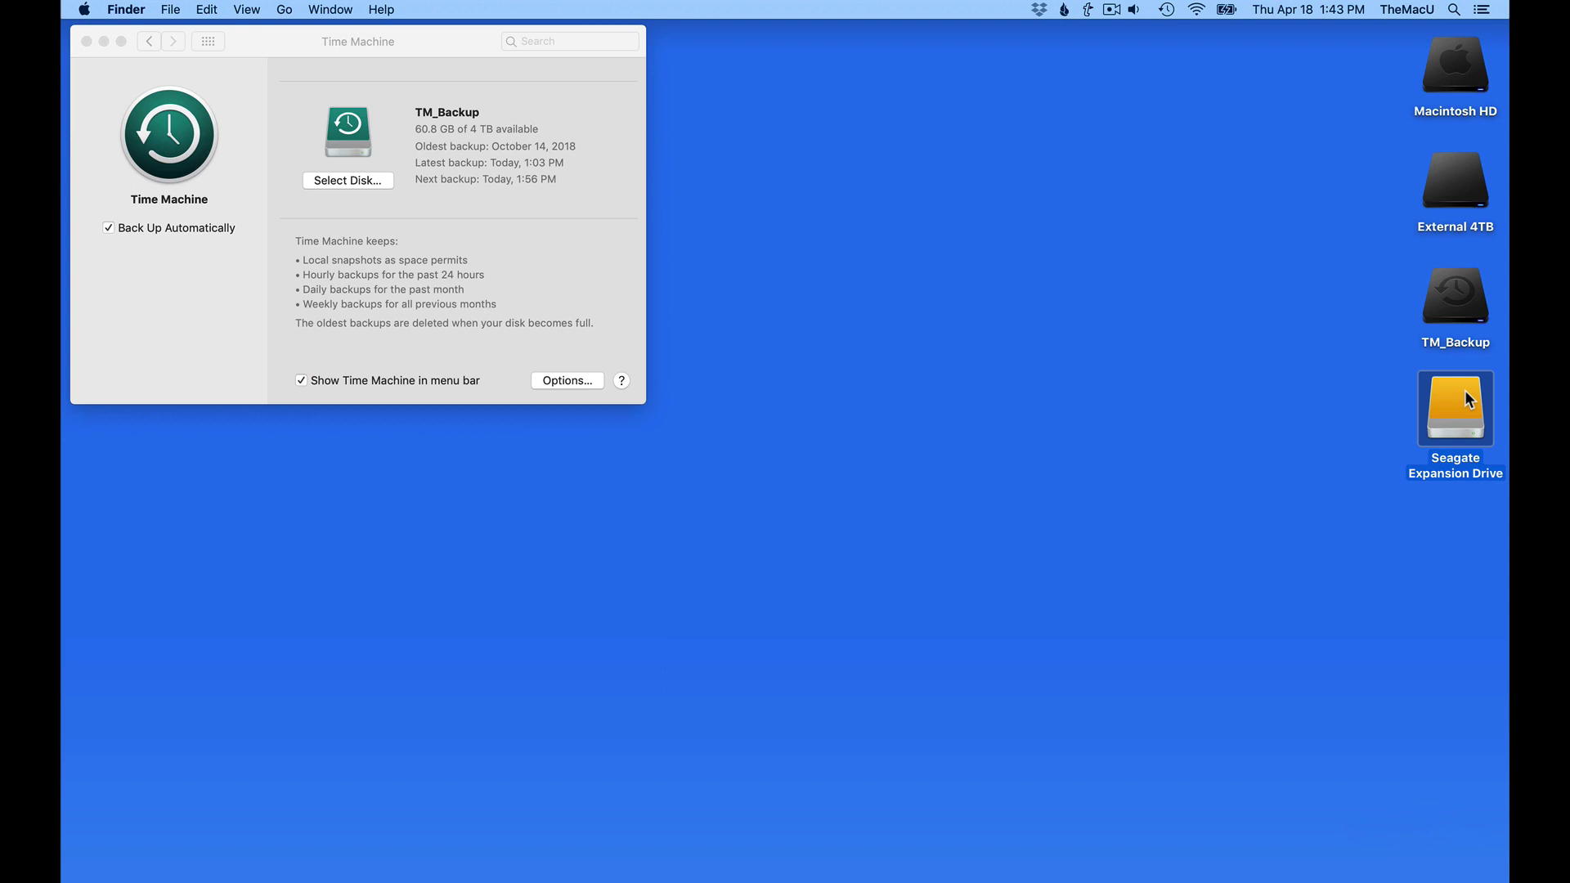
{"action": "key", "text": "super+i"}
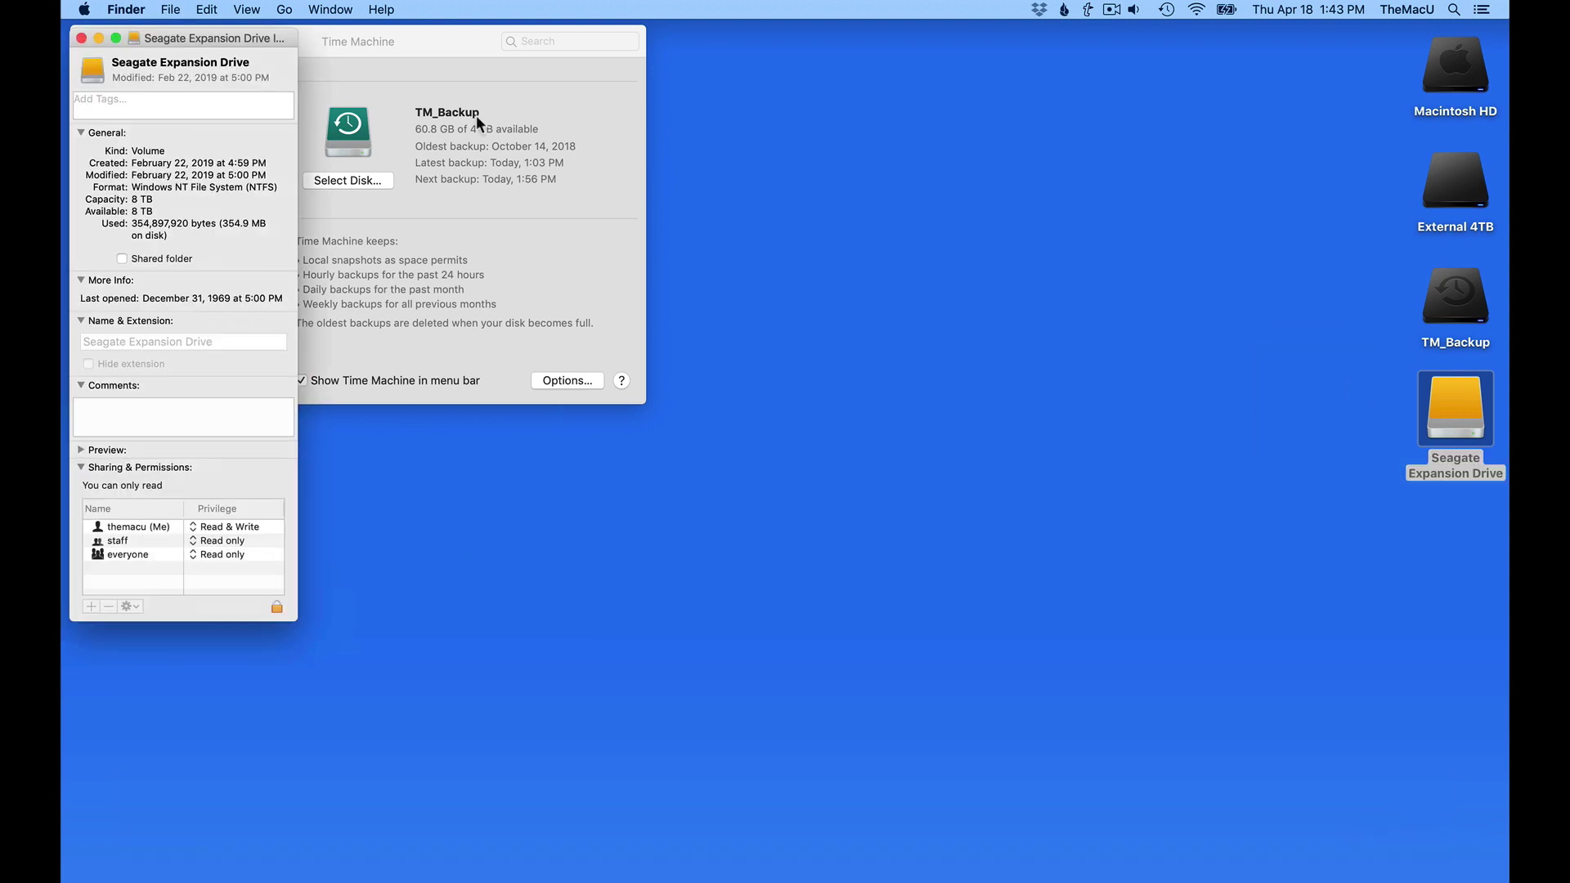
{"action": "left_click_drag", "start_coordinate": [286, 38], "coordinate": [887, 36]}
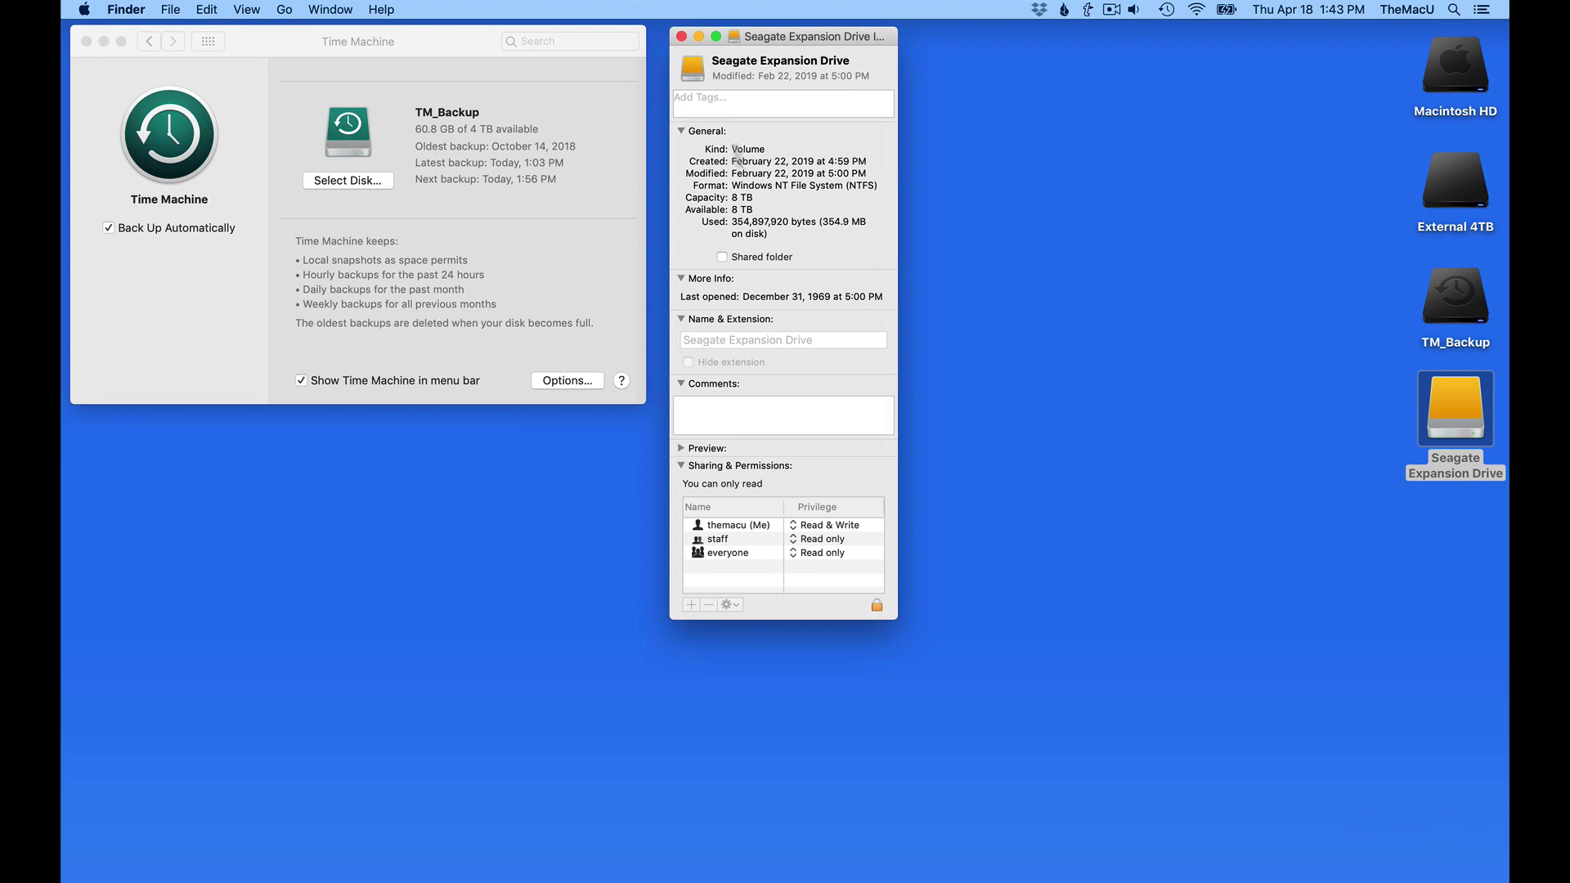
{"action": "left_click", "coordinate": [681, 37]}
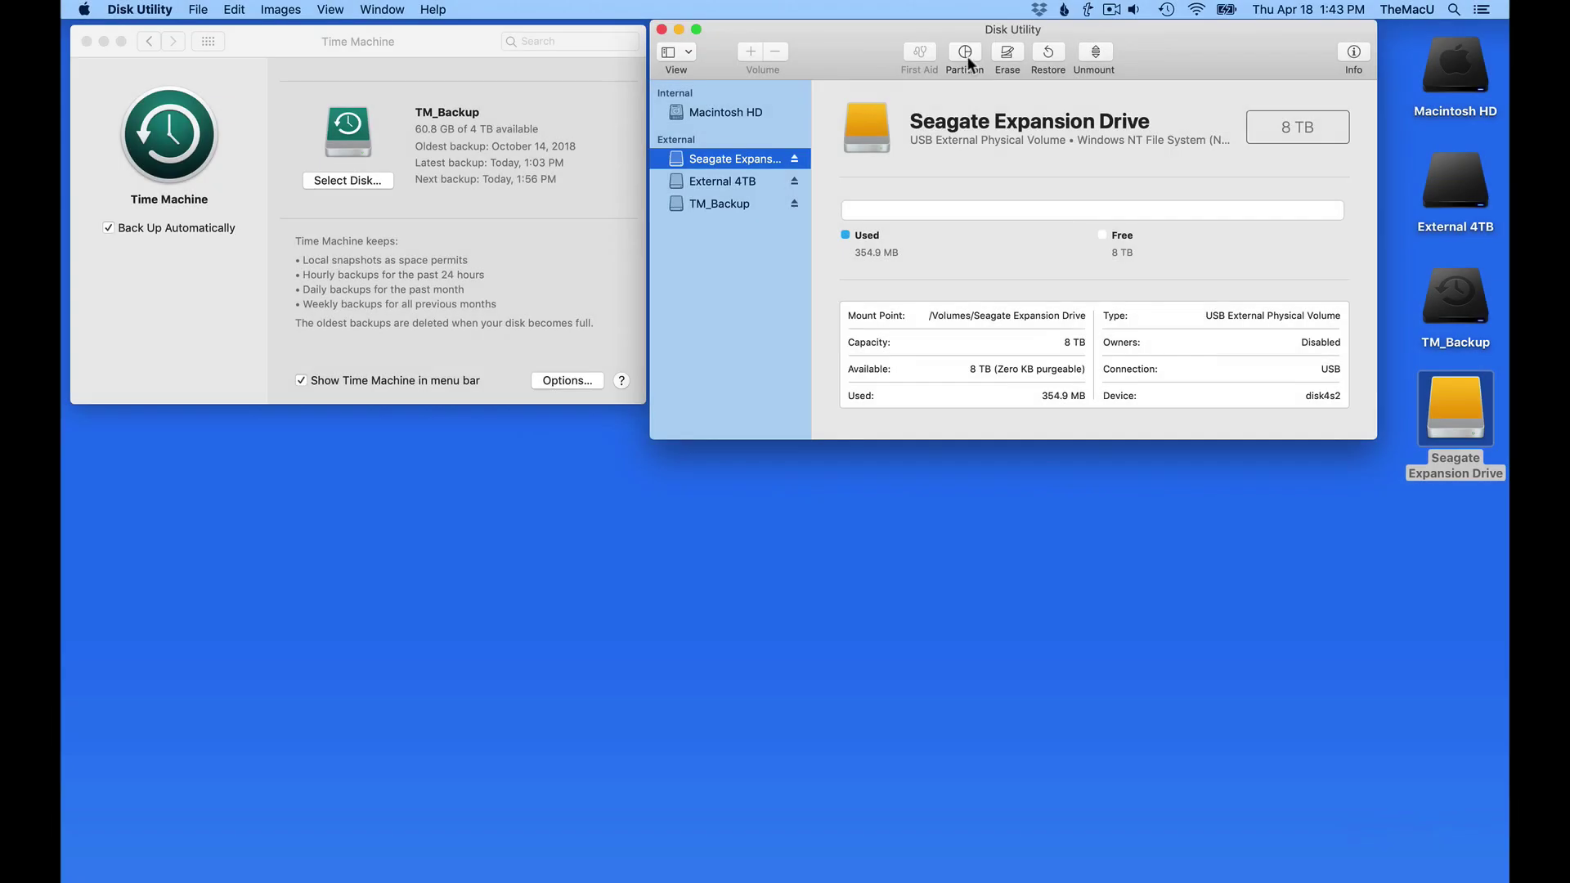
Partition the Seagate drive as one Mac OS Extended (Journaled) volume named TM_Backup_8TB
{"action": "left_click", "coordinate": [964, 51]}
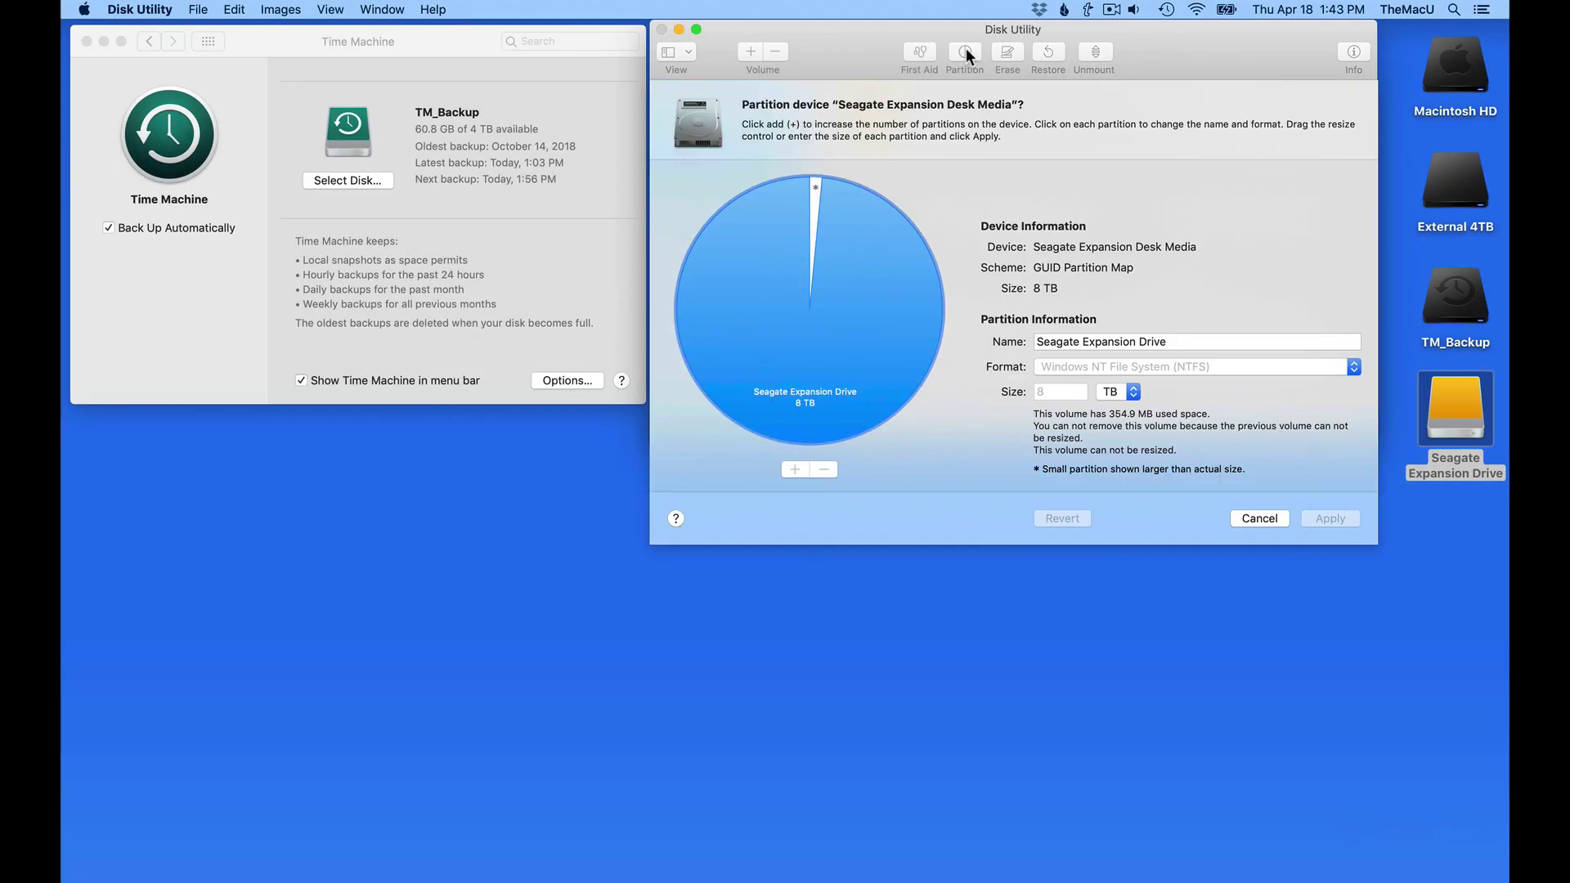
{"action": "left_click", "coordinate": [1083, 340]}
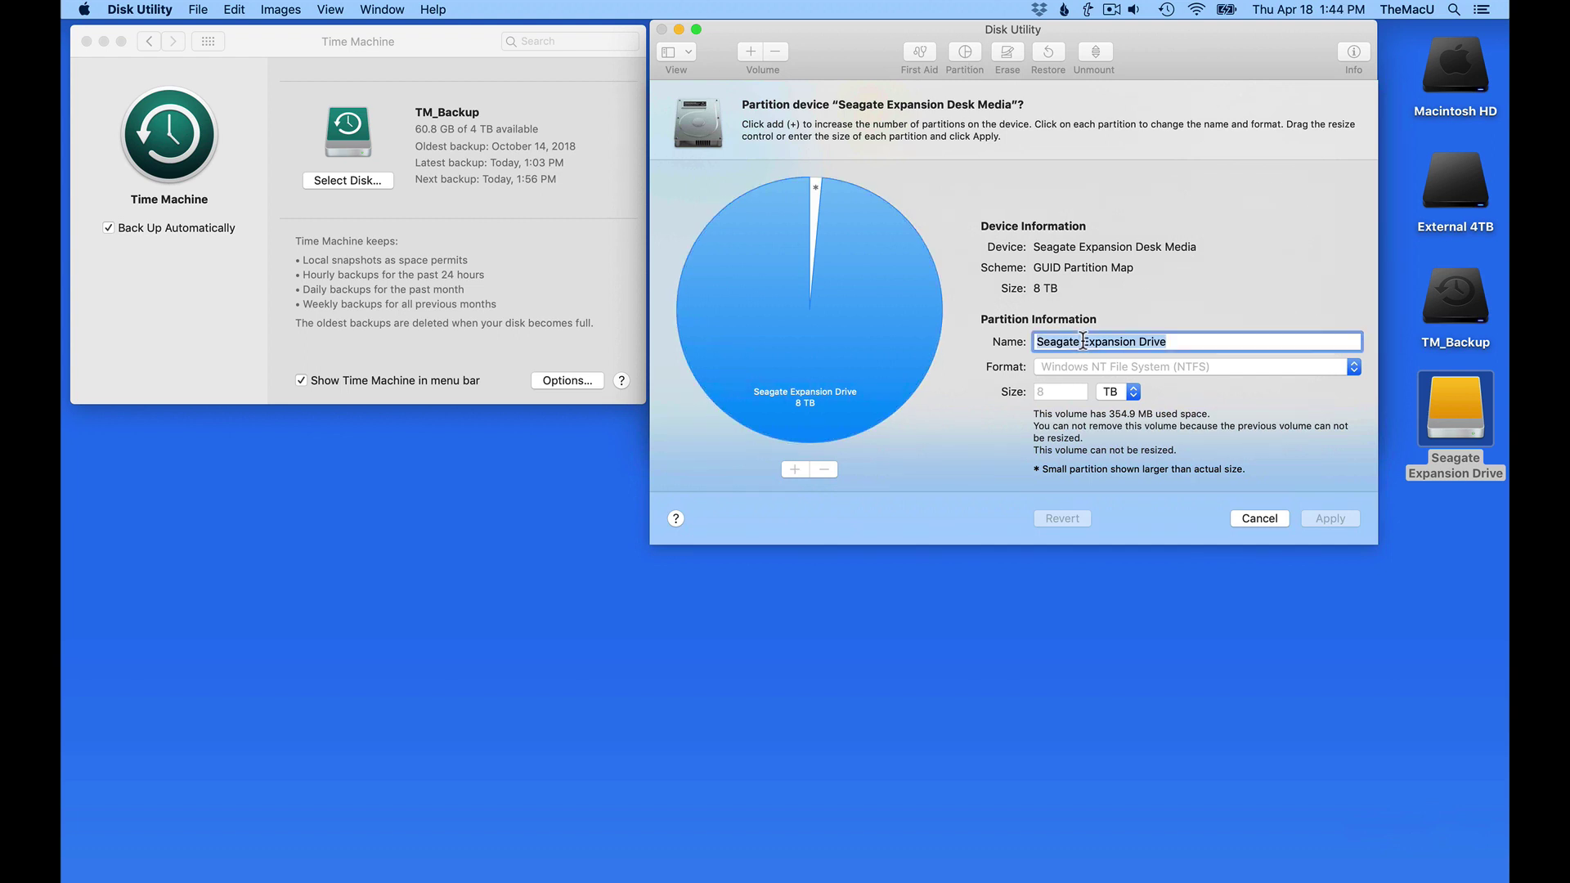
{"action": "type", "text": "TM_Backup_8TB"}
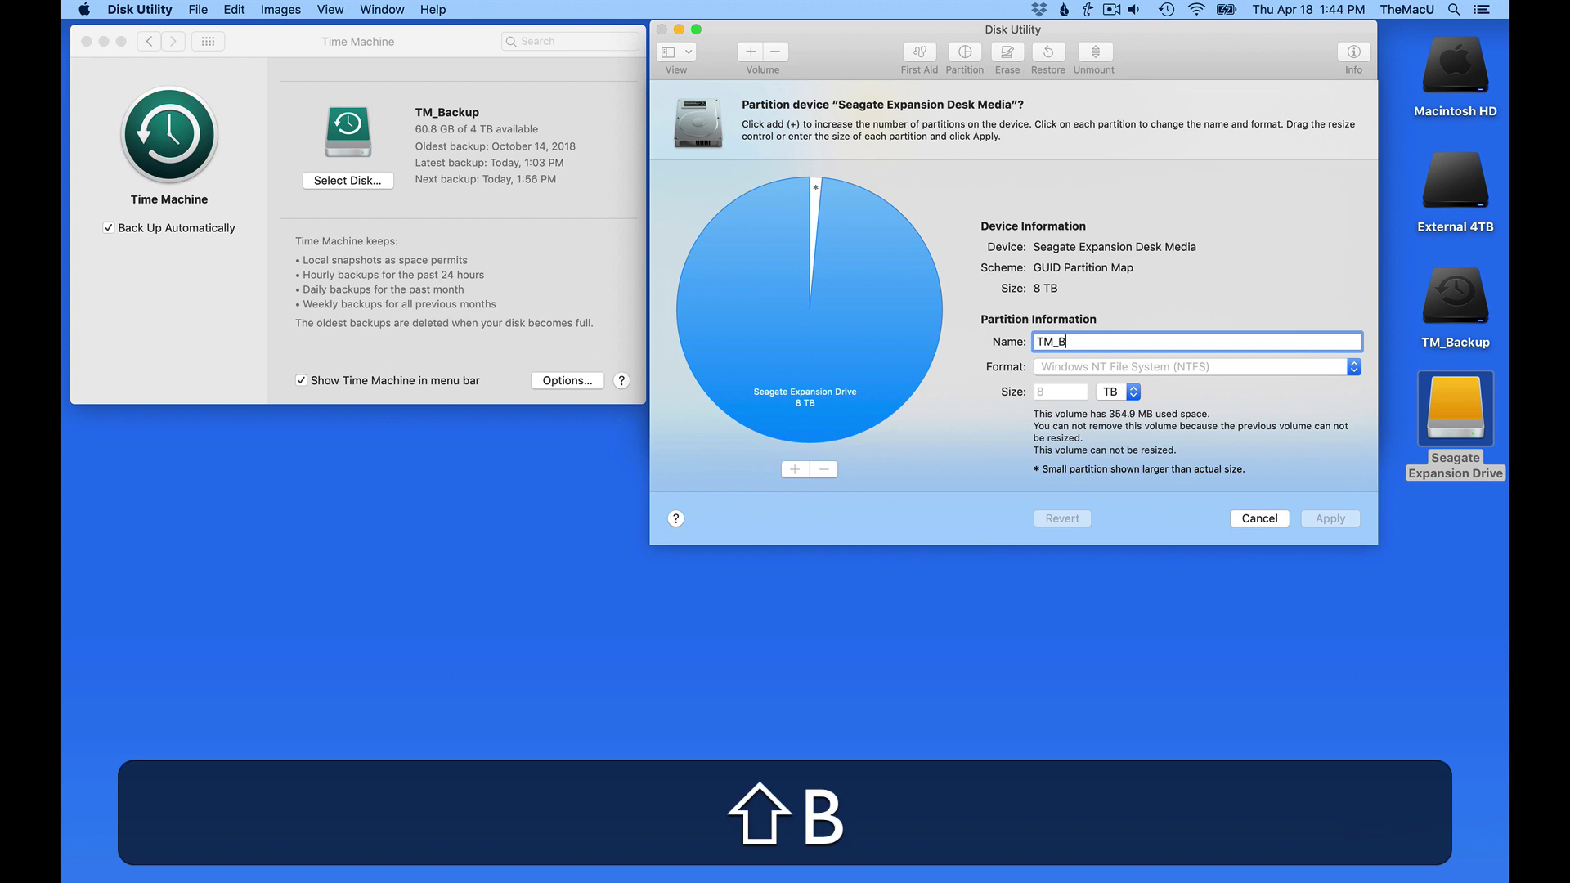
{"action": "left_click", "coordinate": [1083, 365]}
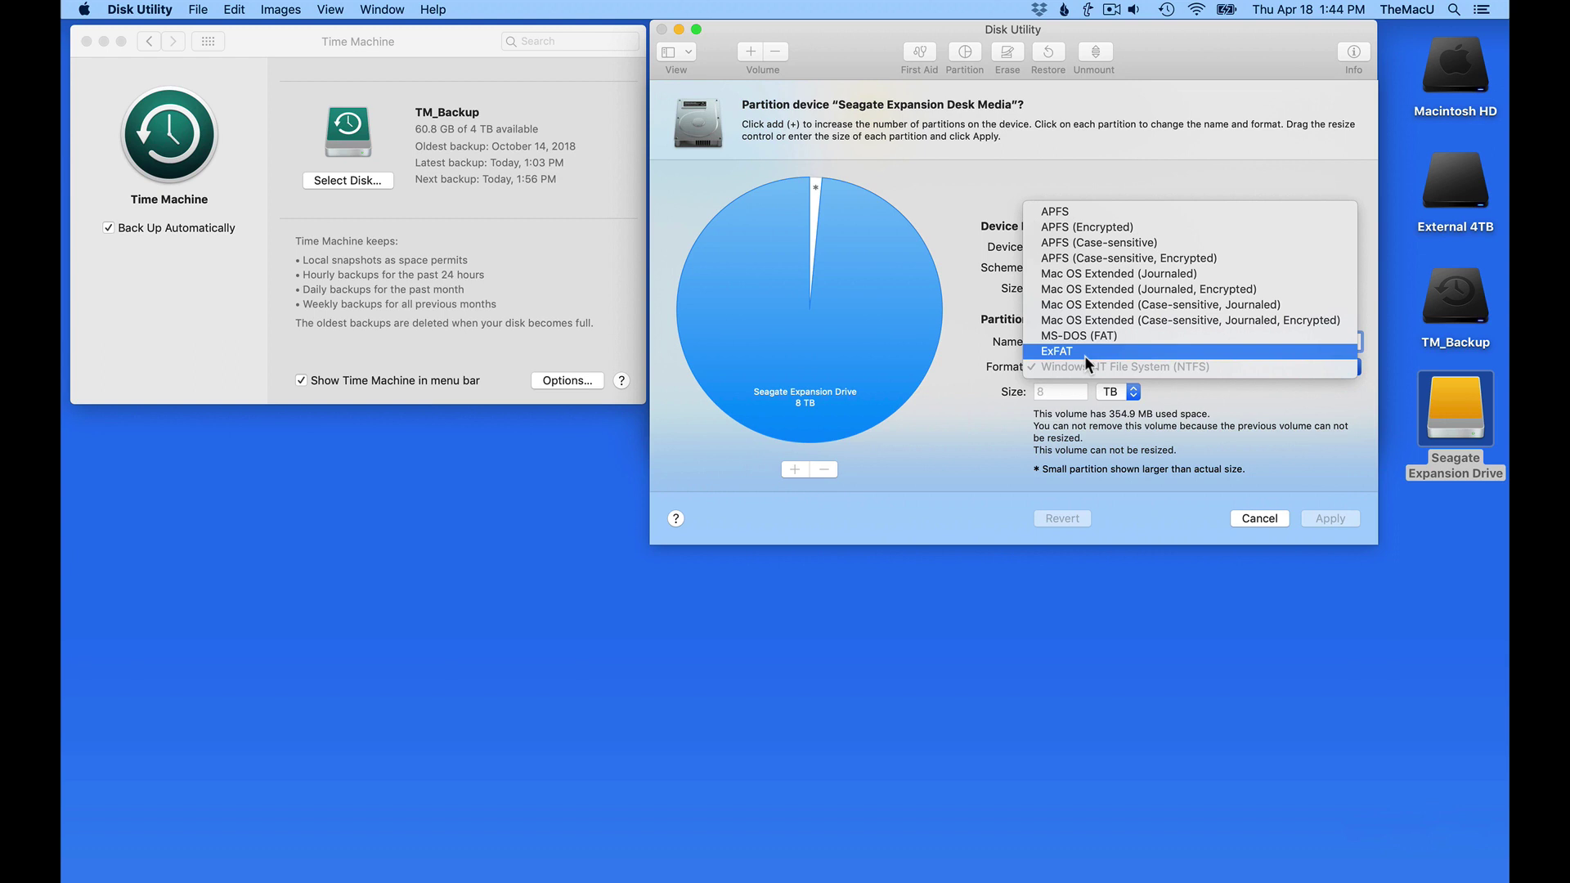
{"action": "left_click", "coordinate": [1086, 277]}
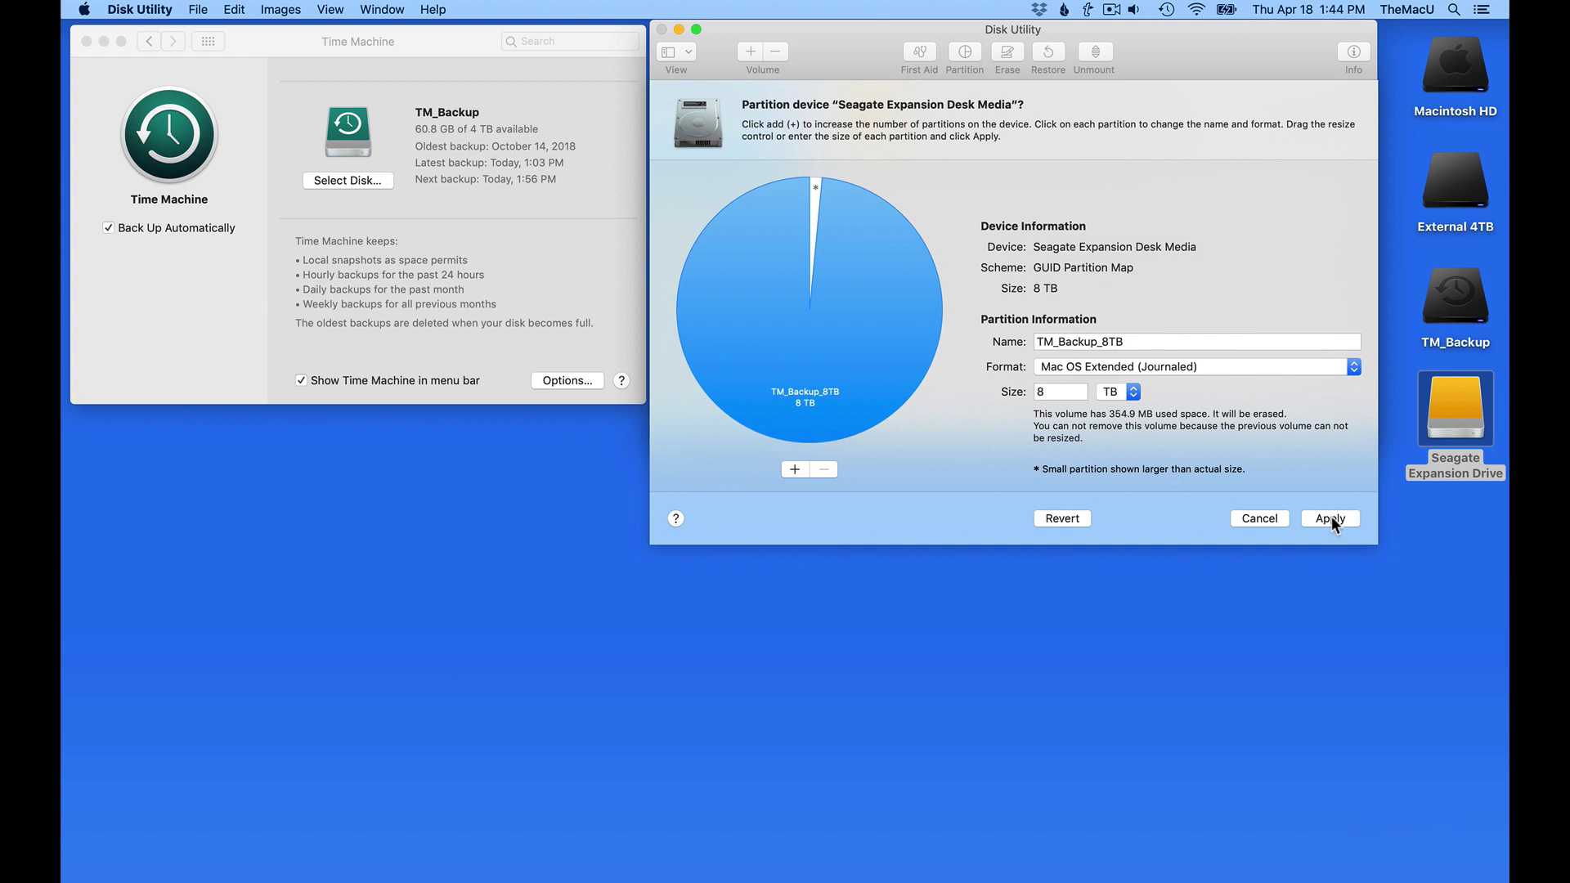
{"action": "left_click", "coordinate": [1330, 519]}
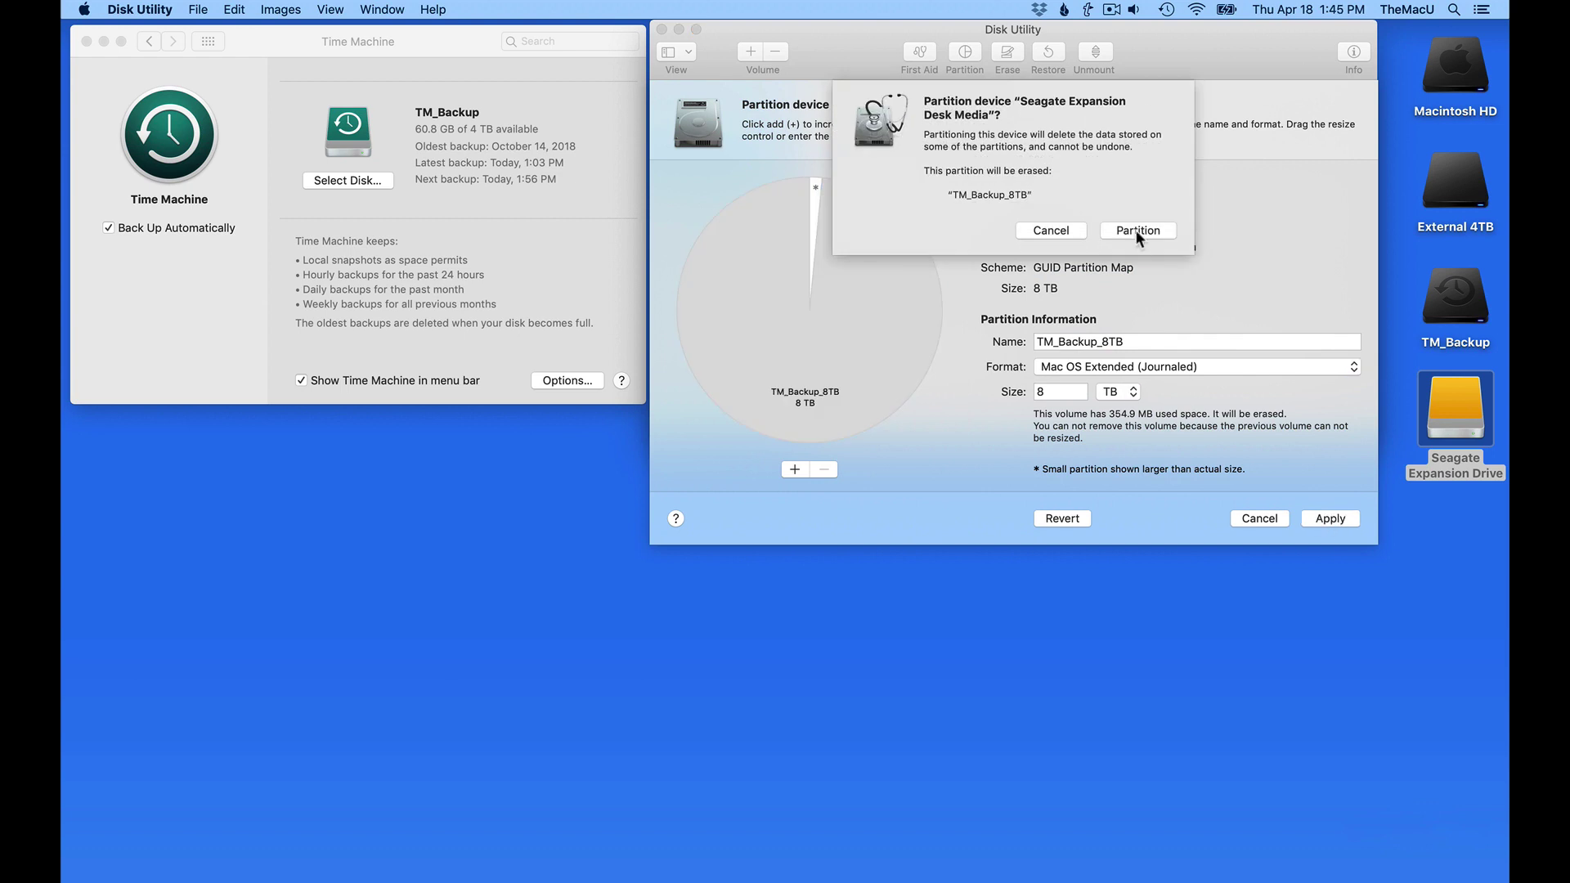
Confirm erasing the drive, dismiss the finished summary, and quit Disk Utility
{"action": "left_click", "coordinate": [1136, 229]}
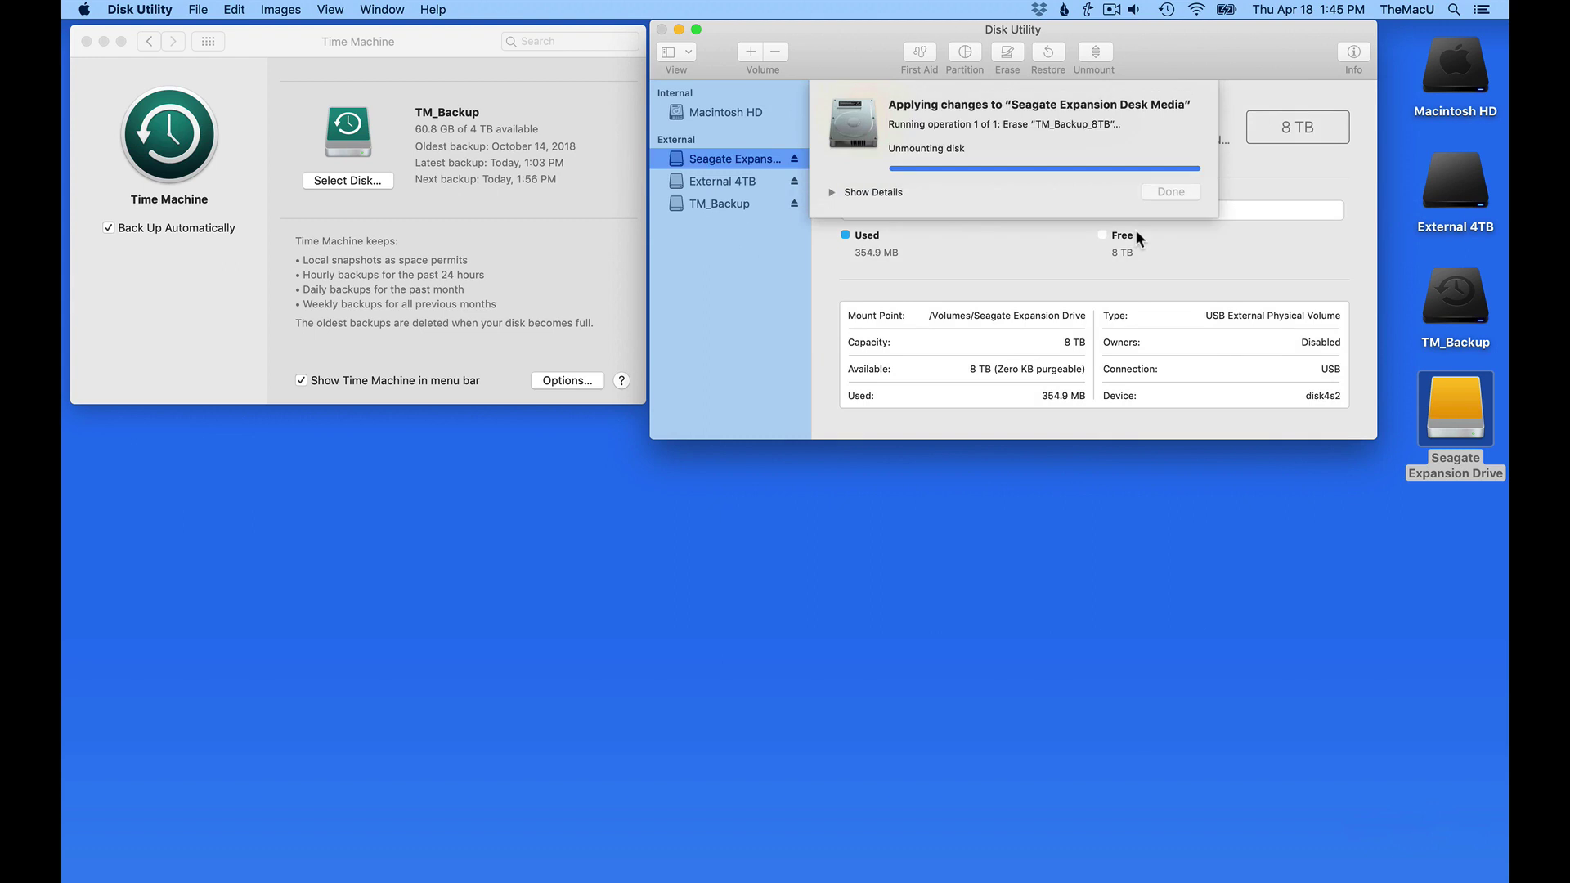
{"action": "left_click", "coordinate": [831, 172]}
{"action": "left_click", "coordinate": [831, 169]}
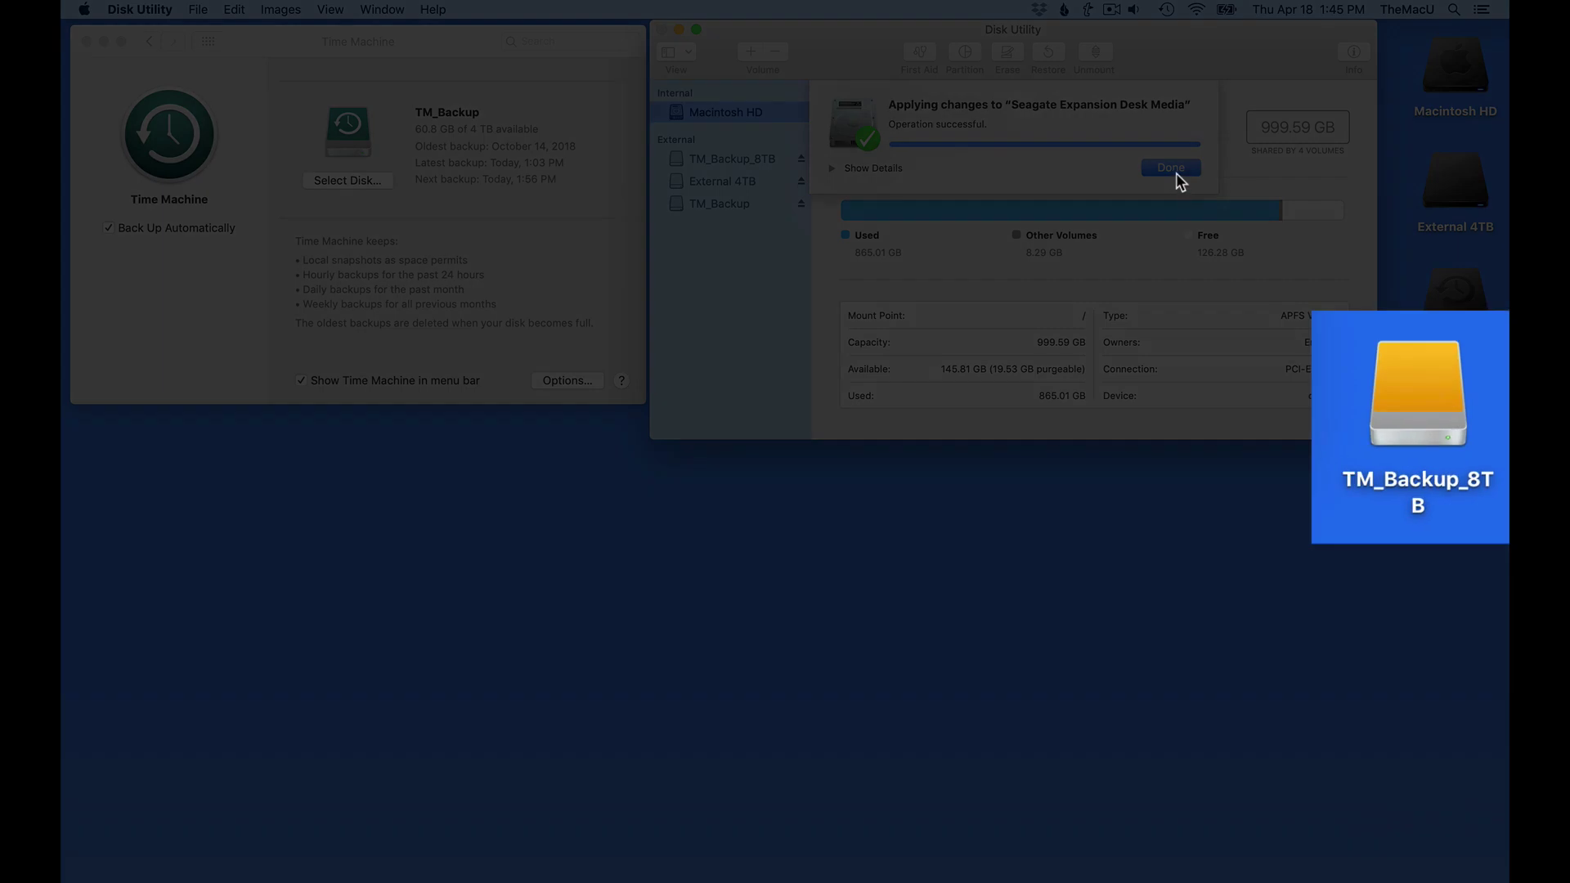
{"action": "left_click", "coordinate": [1176, 171]}
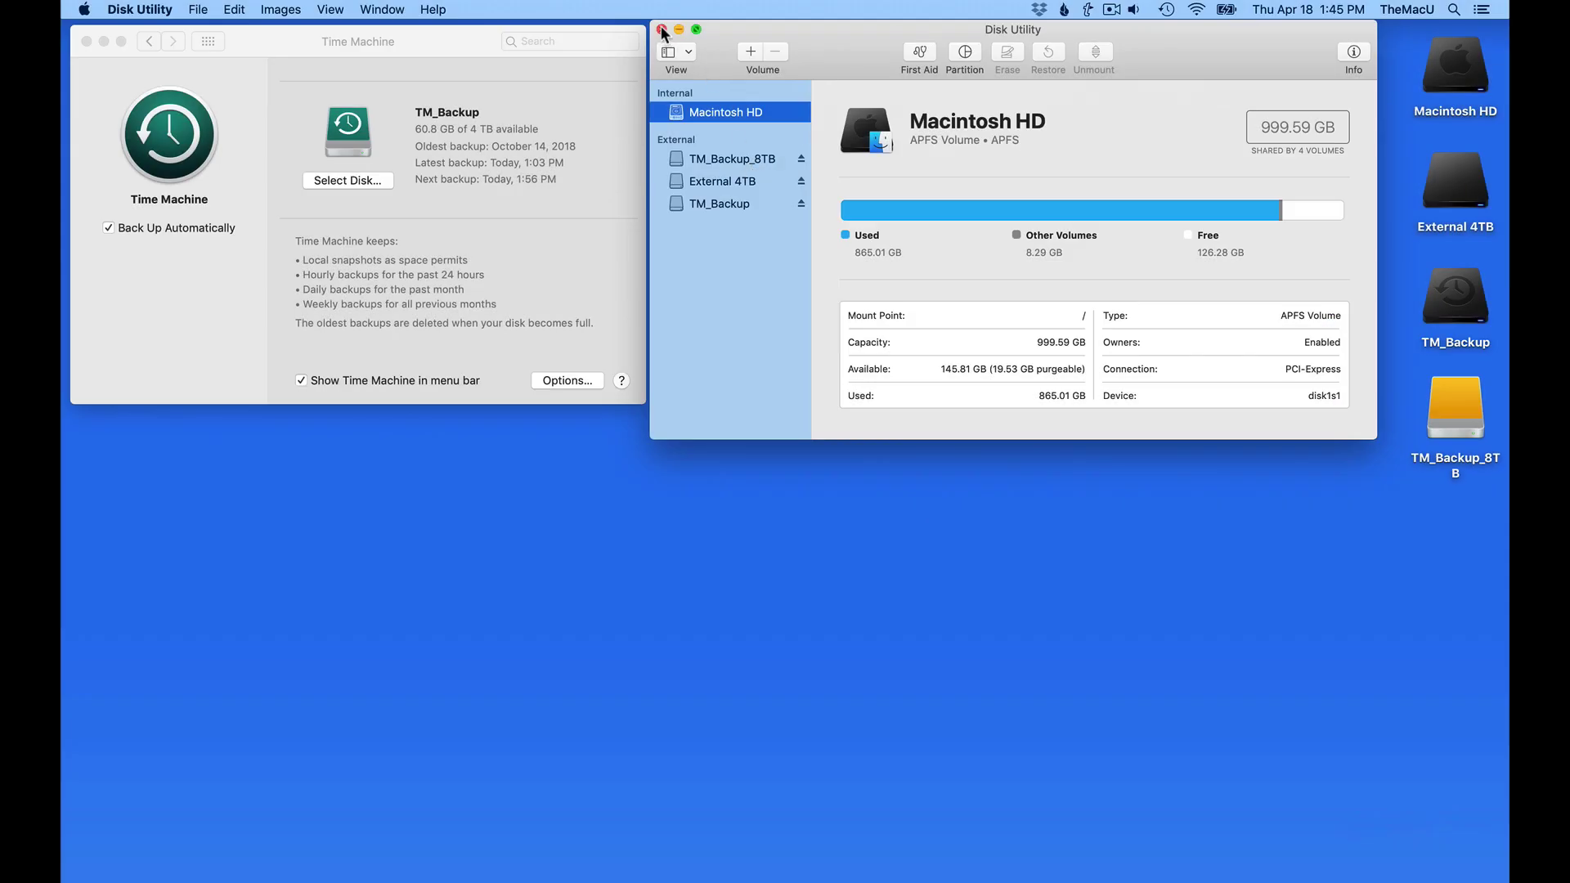
{"action": "left_click", "coordinate": [662, 31]}
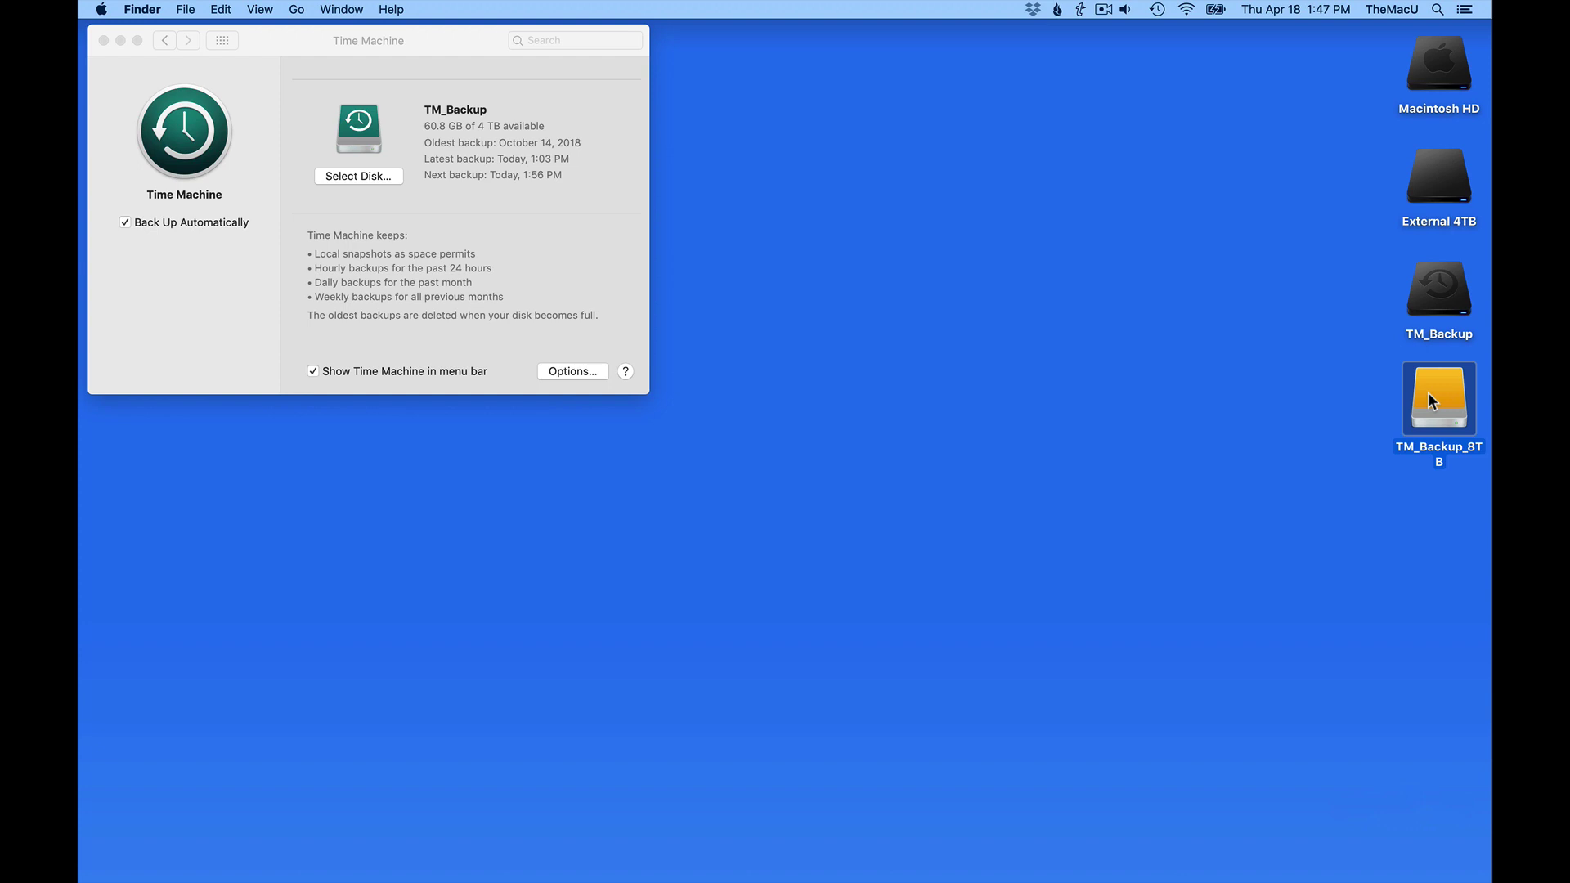
In TM_Backup_8TB's Get Info permissions, add a user account with Read only privilege
{"action": "key", "text": "super+i"}
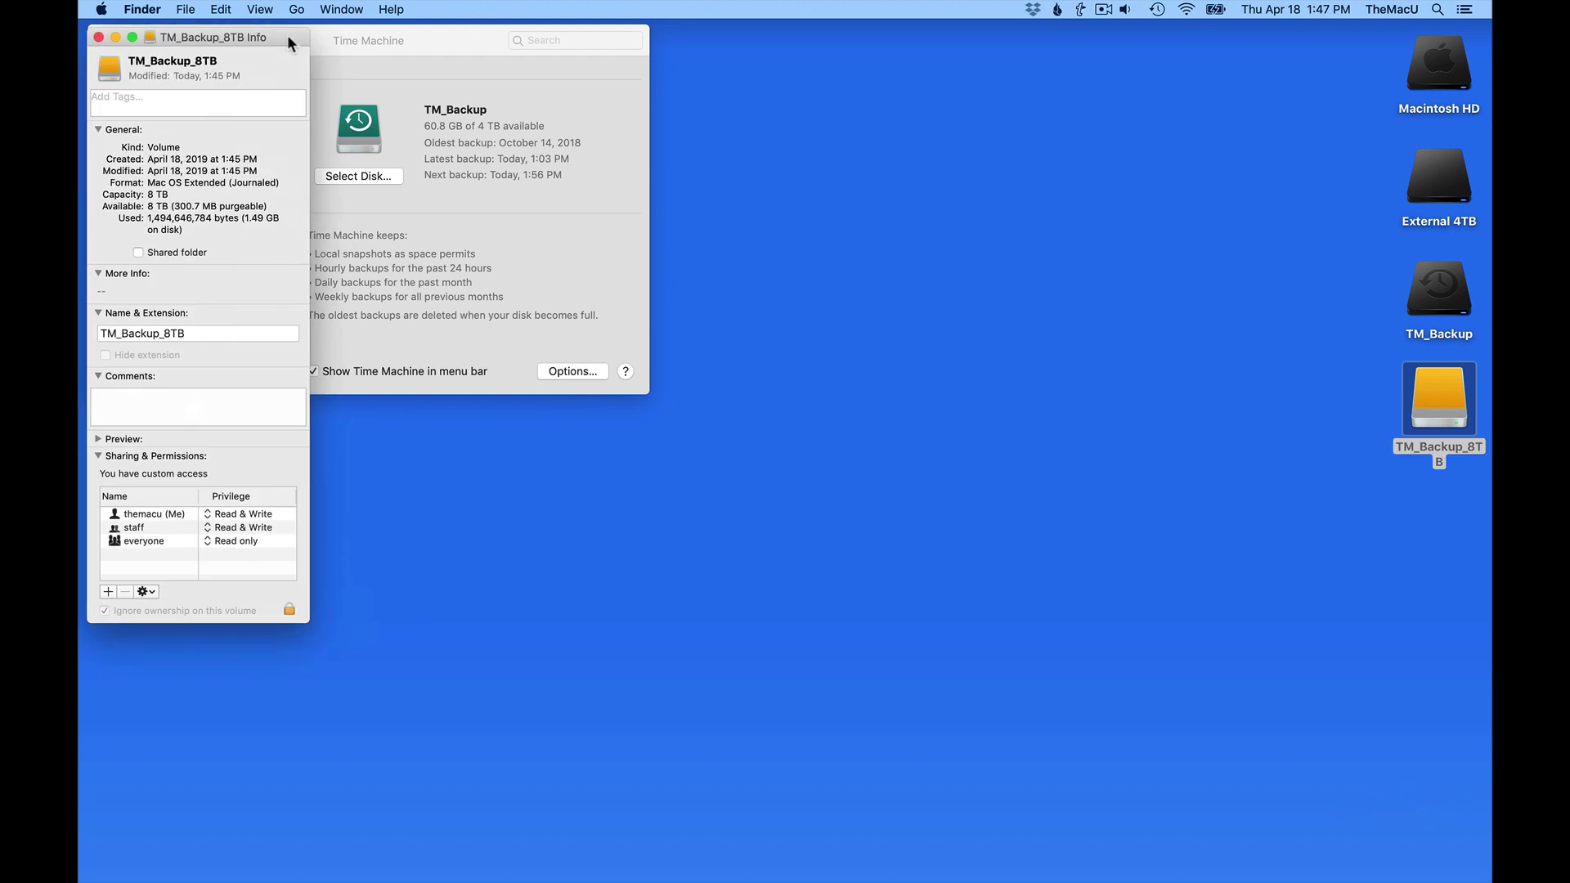
{"action": "left_click_drag", "start_coordinate": [288, 42], "coordinate": [863, 34]}
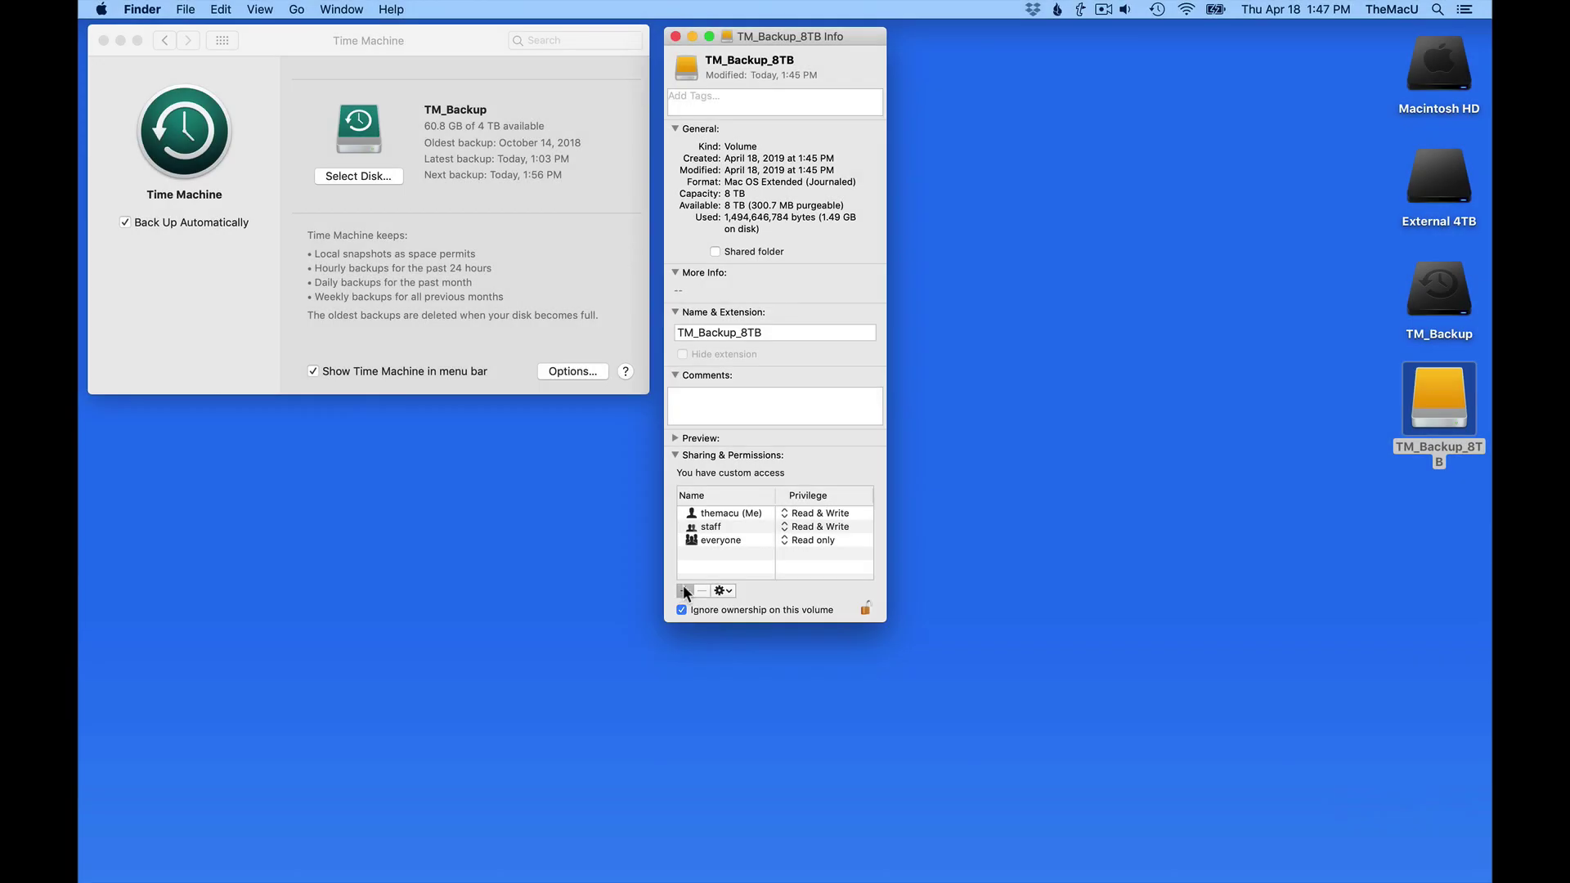
{"action": "left_click", "coordinate": [684, 589]}
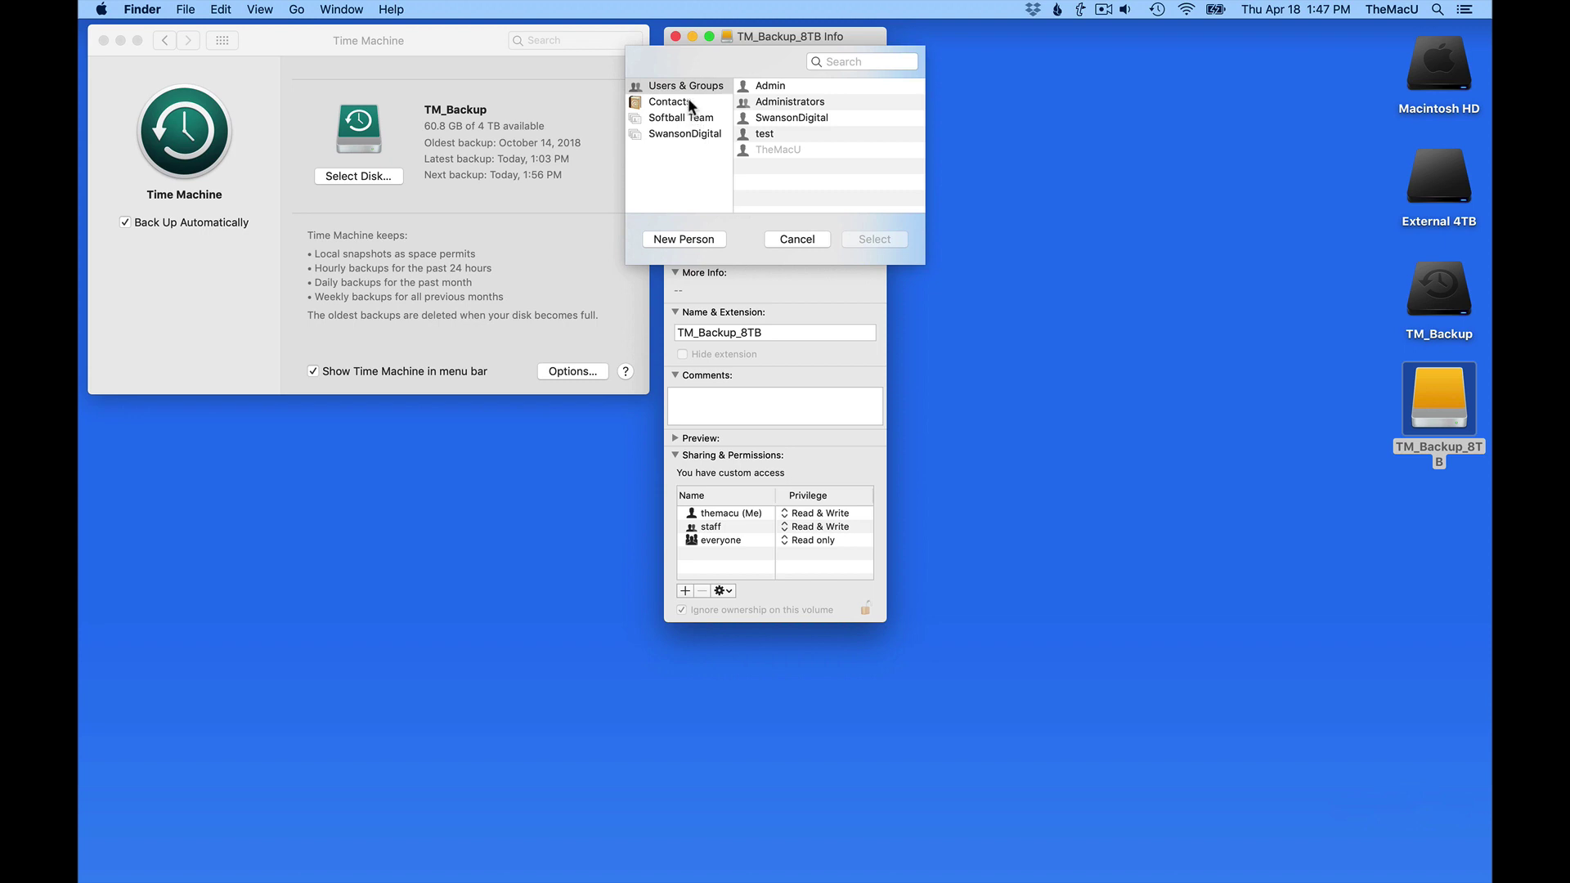
{"action": "left_click", "coordinate": [760, 119]}
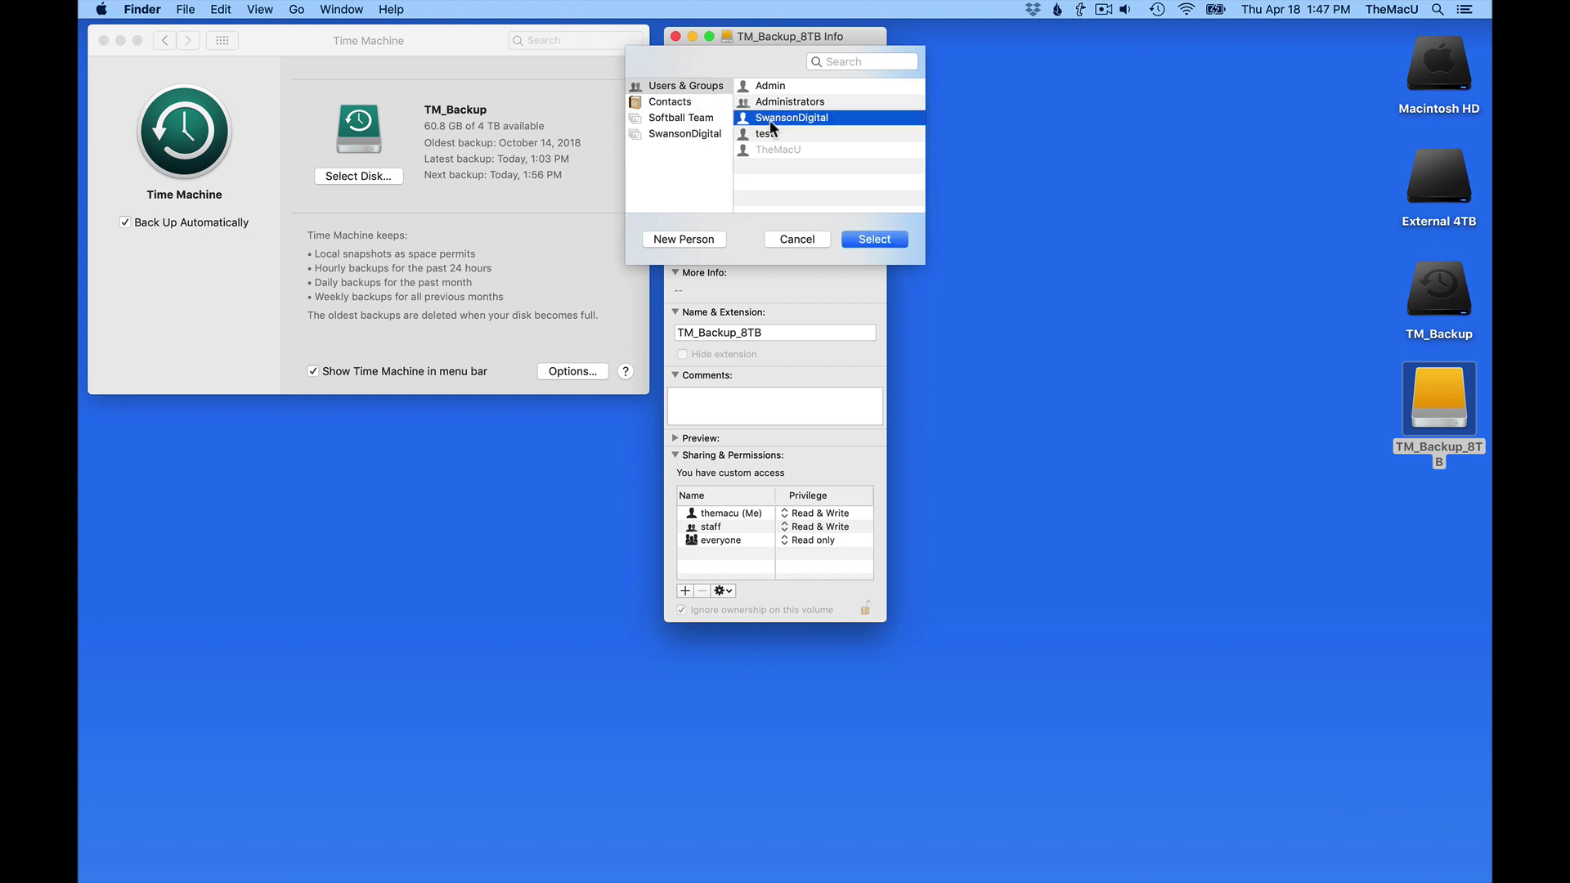
{"action": "left_click", "coordinate": [865, 240]}
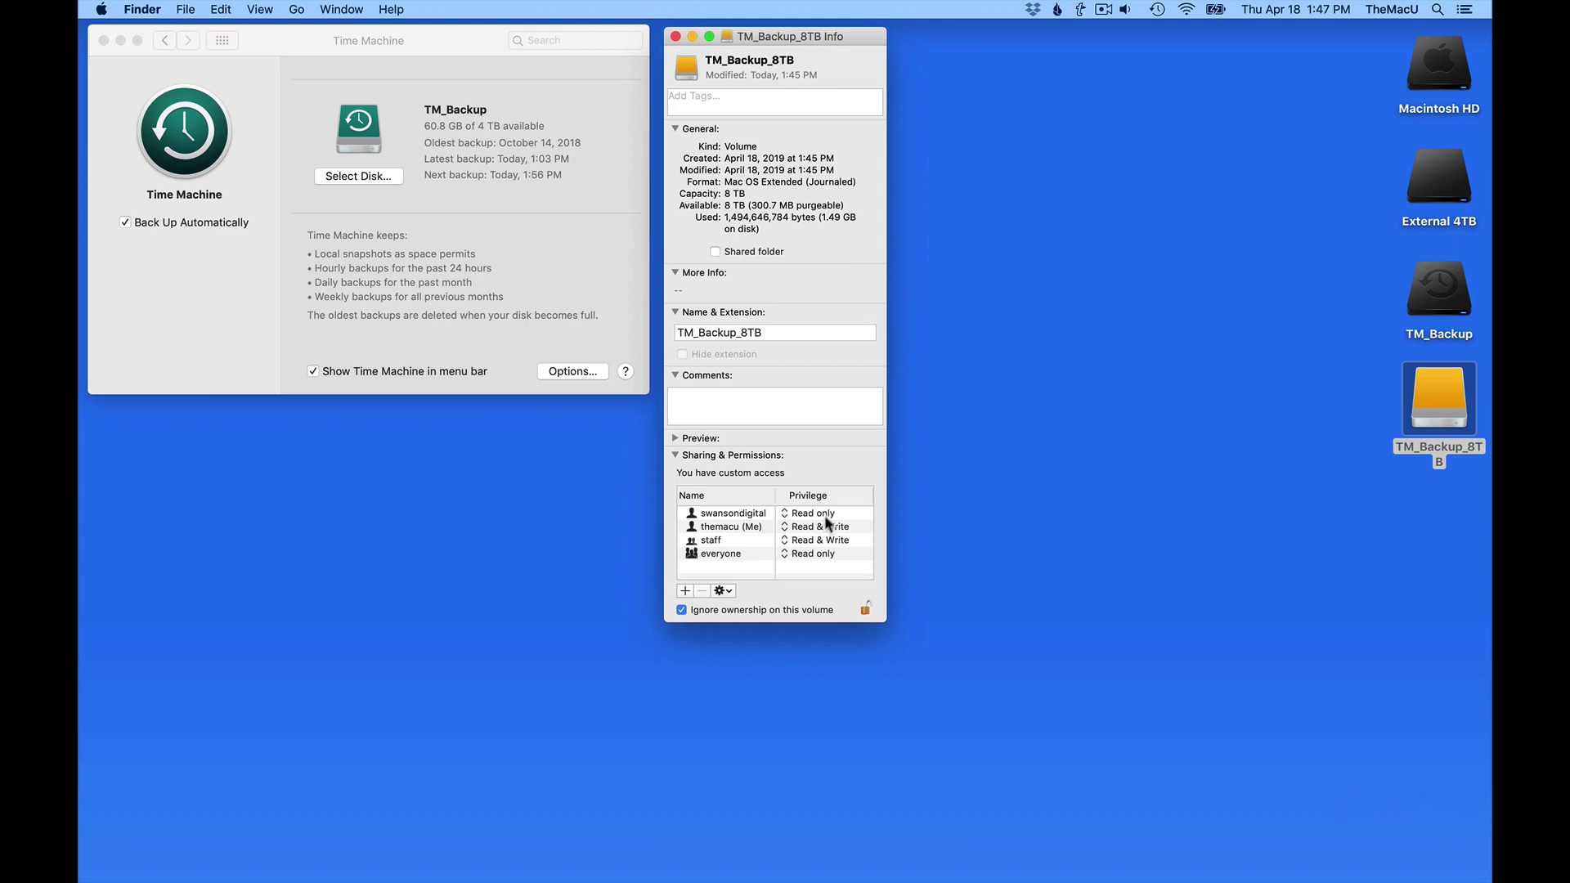
{"action": "left_click", "coordinate": [820, 513]}
{"action": "left_click", "coordinate": [712, 515]}
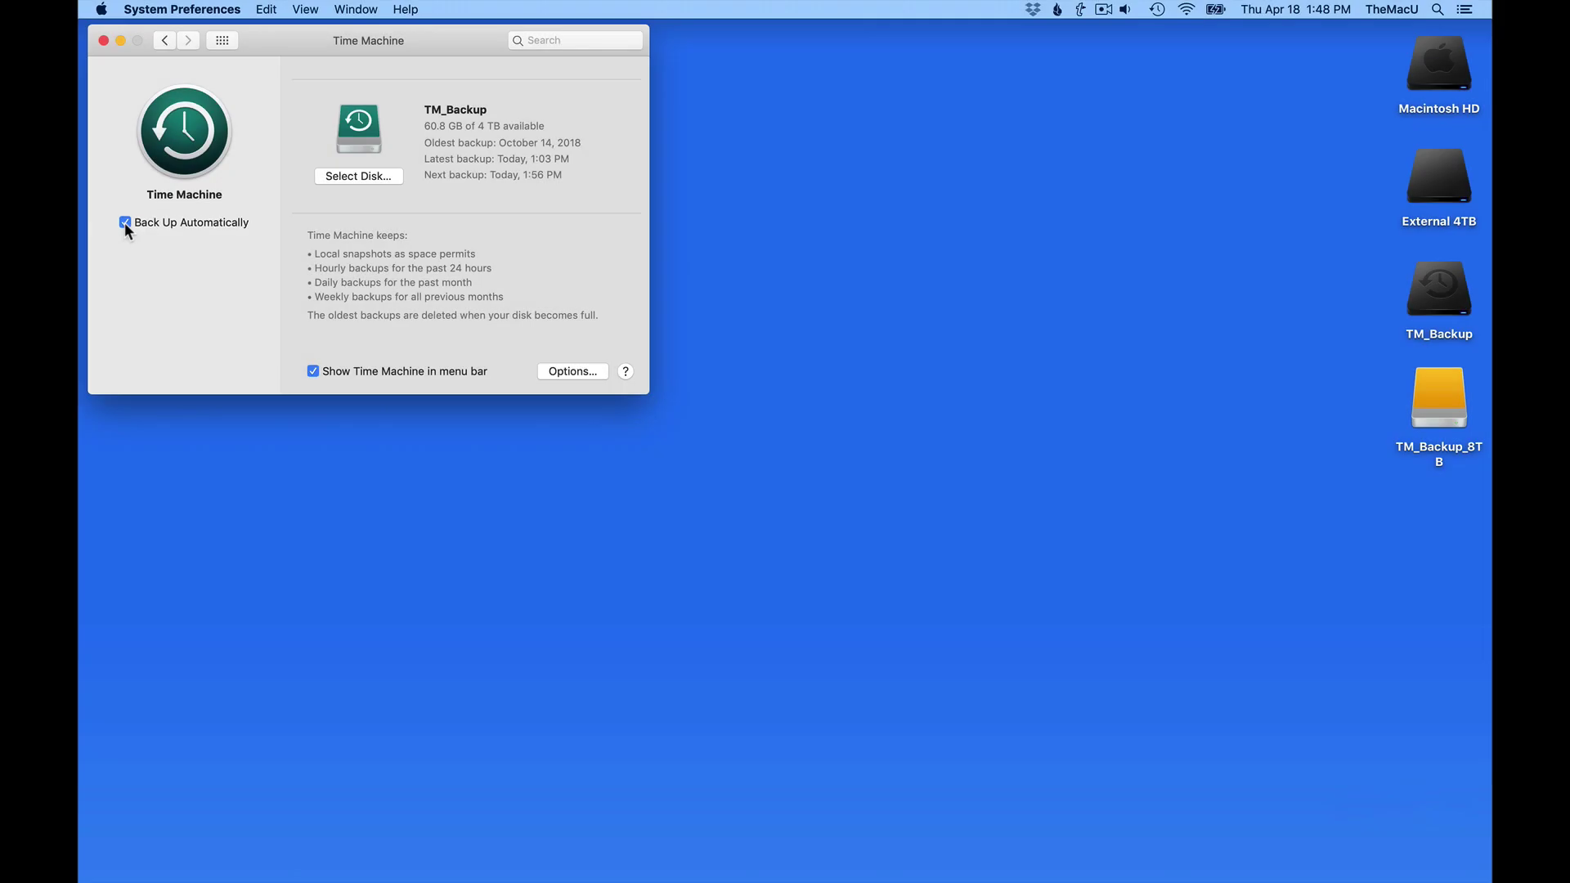
Turn off automatic backups and copy Backups.backupdb from TM_Backup onto TM_Backup_8TB
{"action": "left_click", "coordinate": [124, 222]}
{"action": "double_click", "coordinate": [1434, 282]}
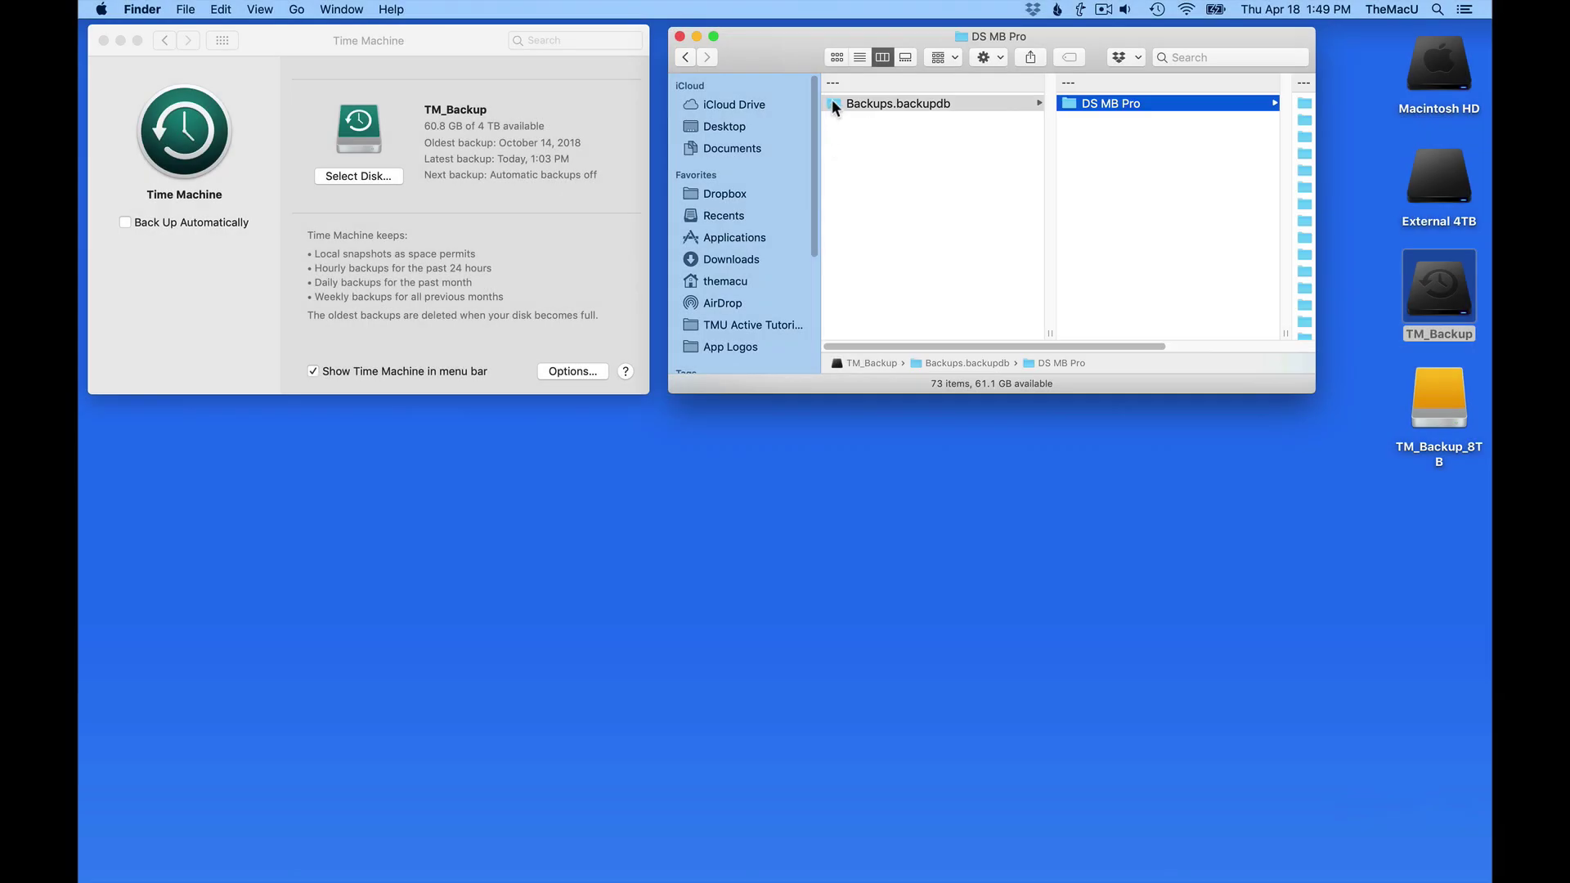
{"action": "left_click_drag", "start_coordinate": [831, 102], "coordinate": [1430, 394]}
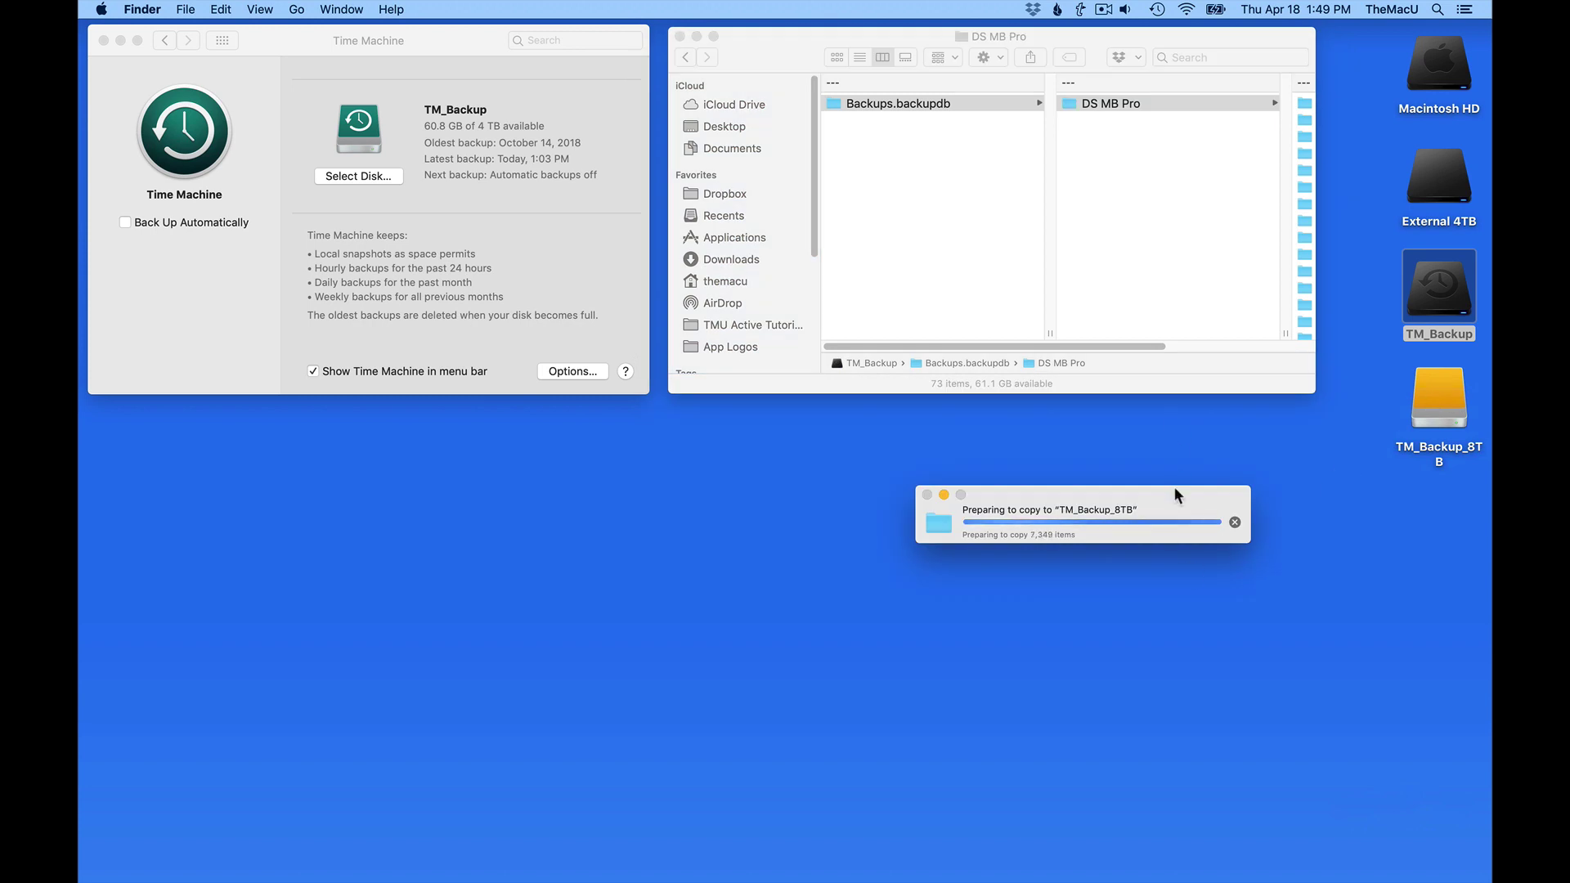
{"action": "left_click_drag", "start_coordinate": [1178, 493], "coordinate": [1142, 415]}
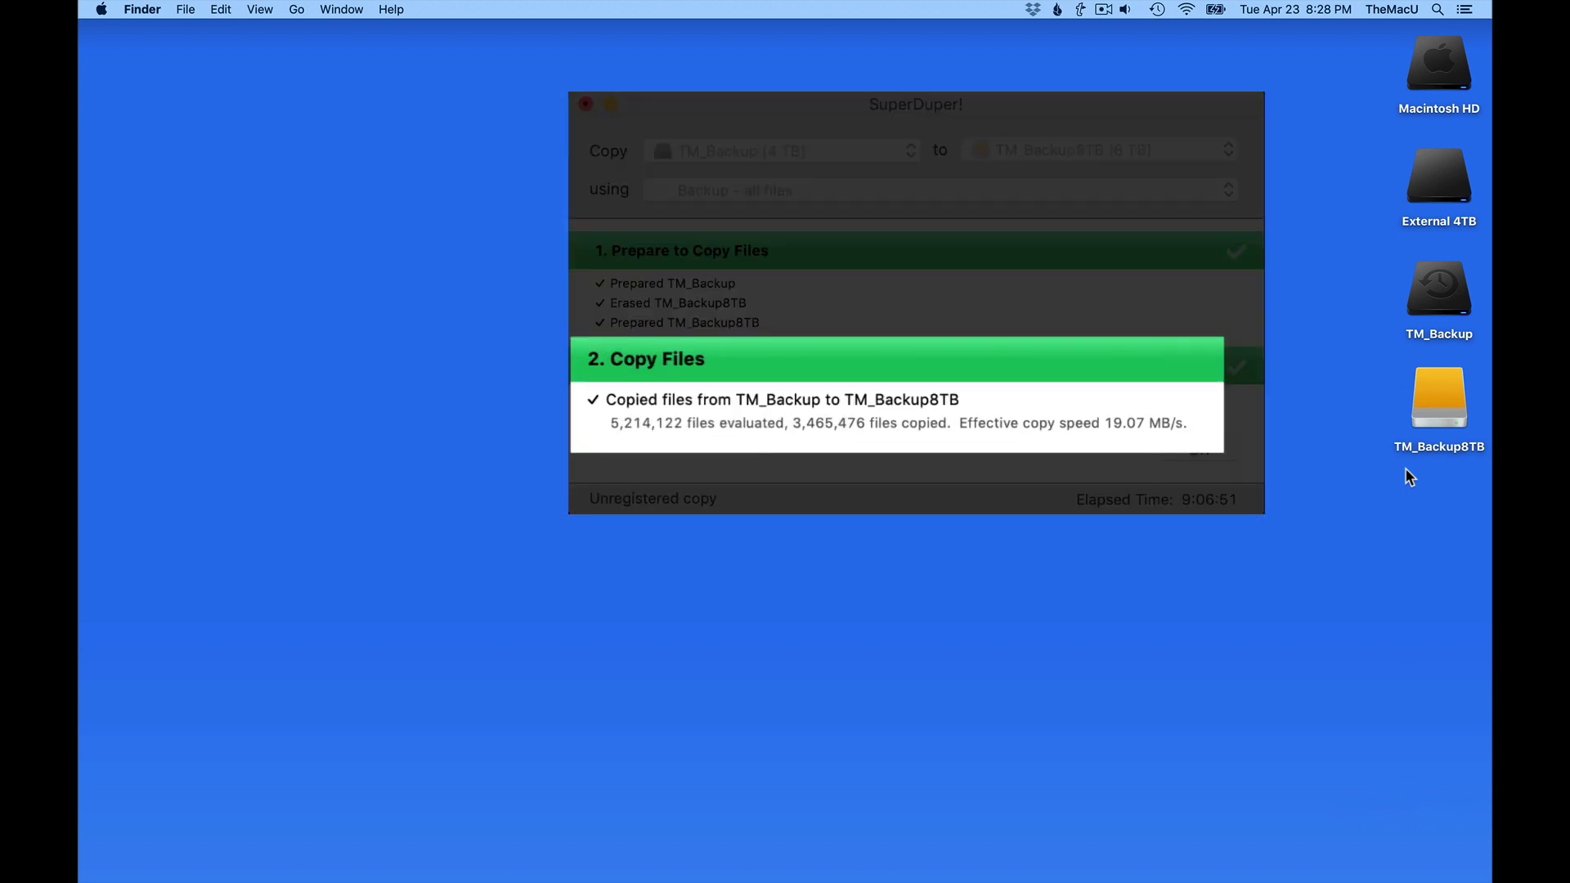
Once the copy finishes, select the TM_Backup8TB drive icon on the desktop
{"action": "left_click", "coordinate": [1457, 414]}
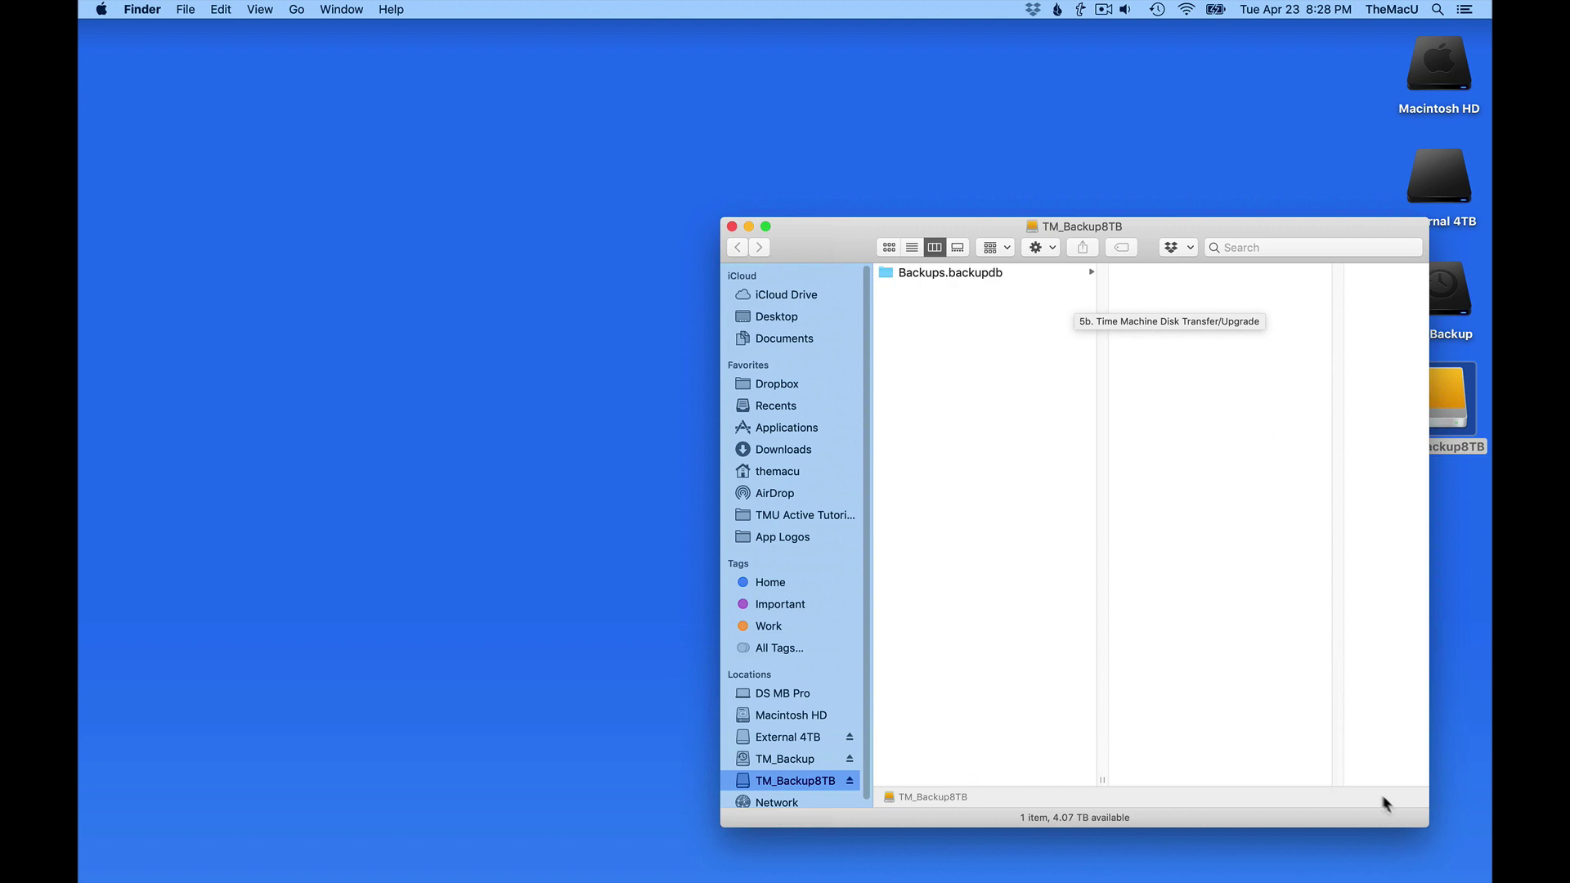
Browse TM_Backup8TB into Backups.backupdb and DS MB Pro to check the dated backup folders
{"action": "left_click_drag", "start_coordinate": [1428, 826], "coordinate": [1339, 824]}
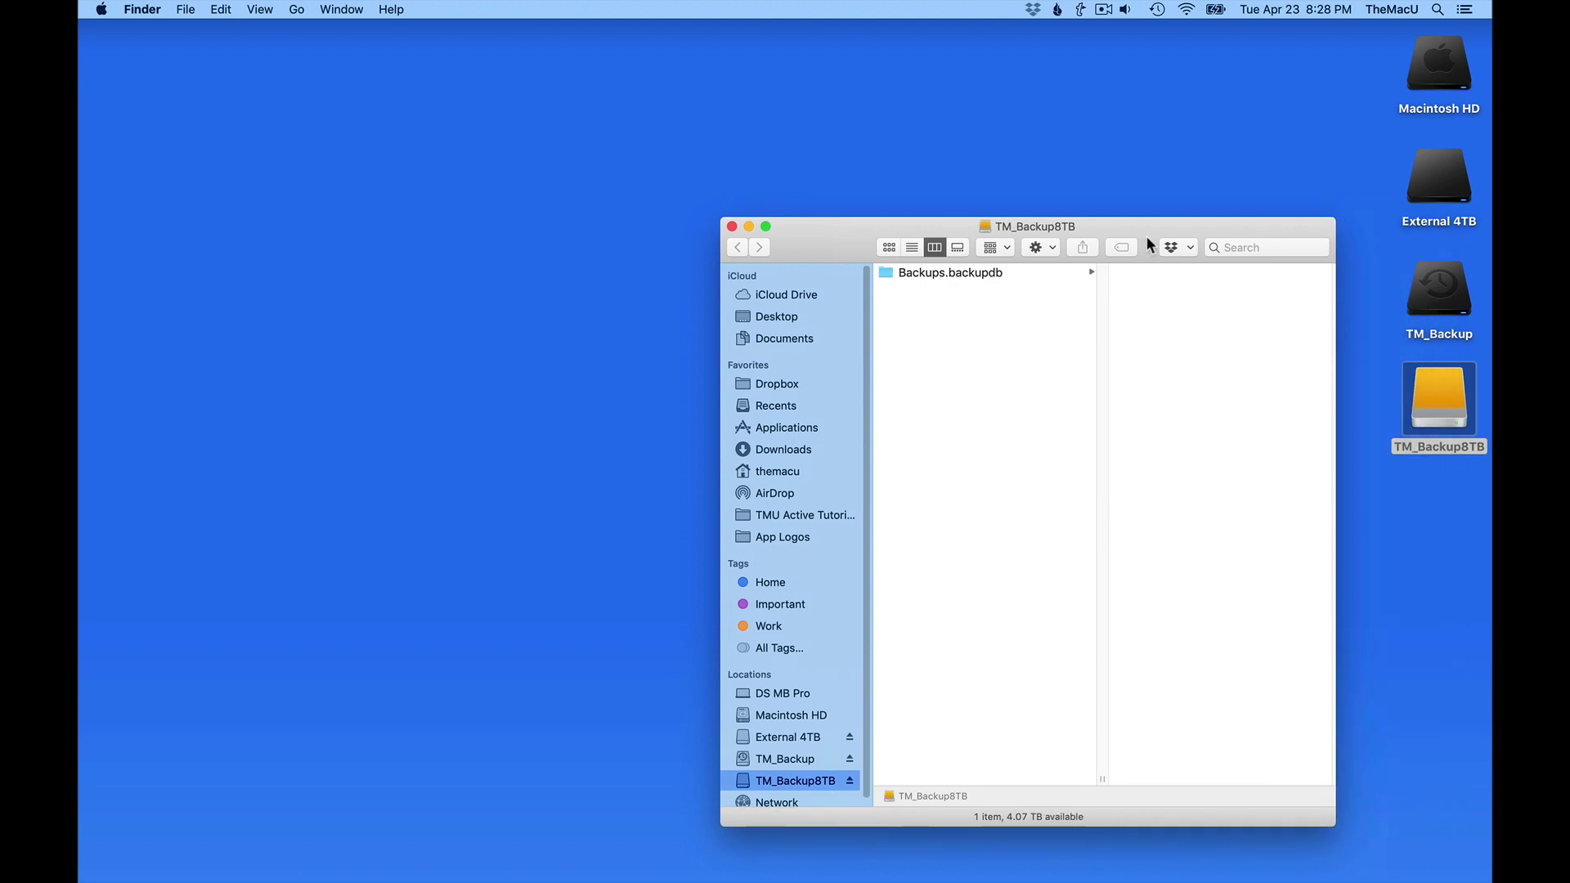
{"action": "left_click_drag", "start_coordinate": [1147, 237], "coordinate": [1157, 51]}
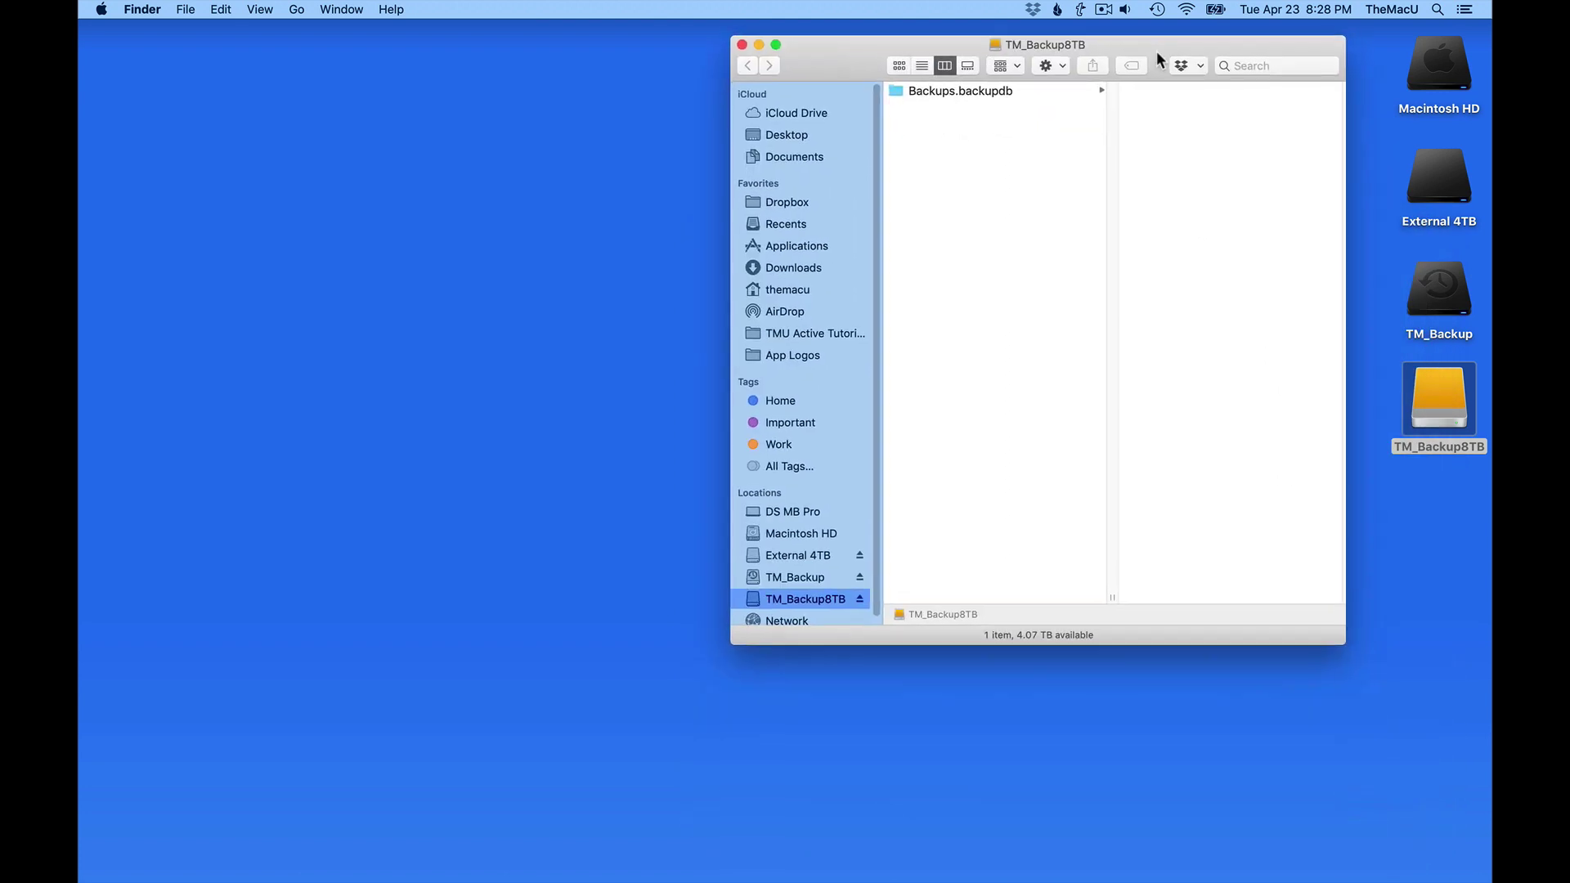
{"action": "left_click", "coordinate": [987, 90]}
{"action": "left_click", "coordinate": [1167, 91]}
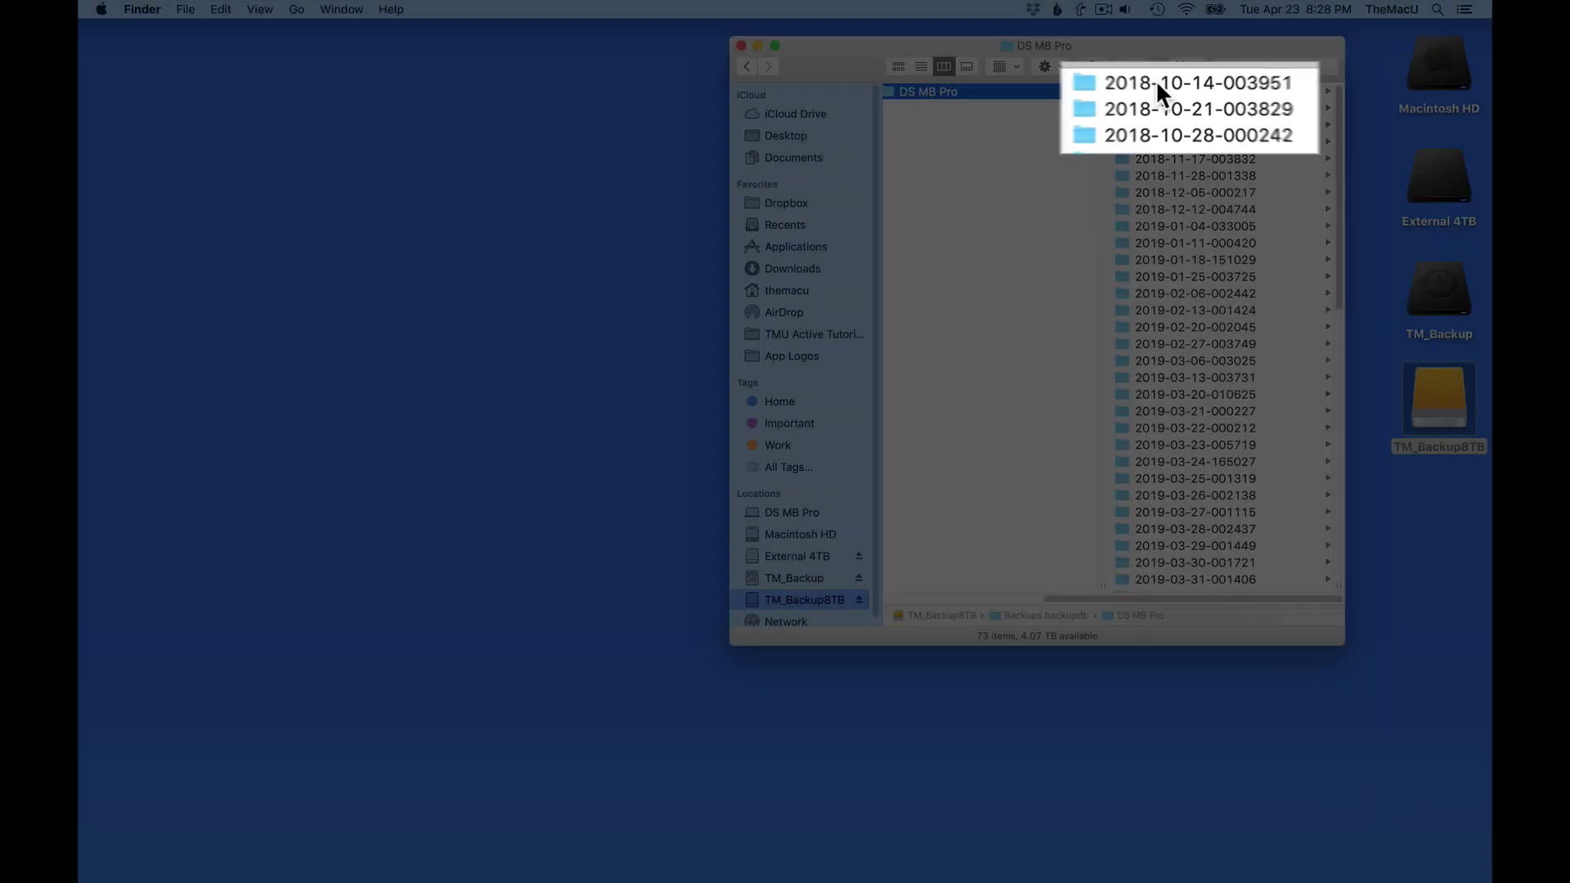
{"action": "scroll", "coordinate": [1196, 306], "scroll_direction": "down", "scroll_amount": 15}
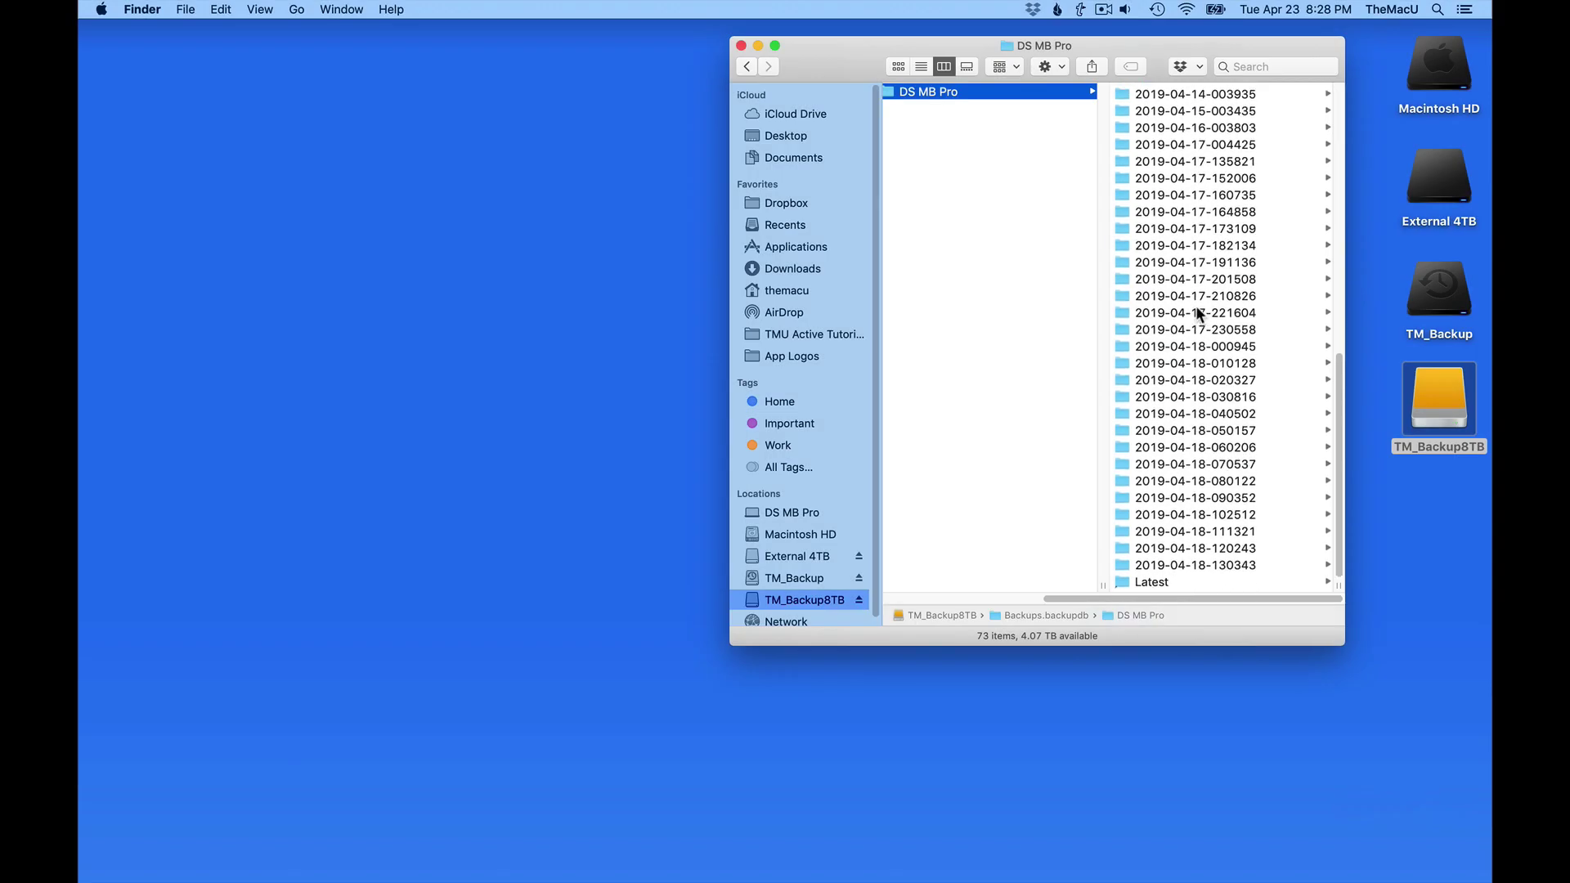
{"action": "scroll", "coordinate": [1196, 308], "scroll_direction": "up", "scroll_amount": 10}
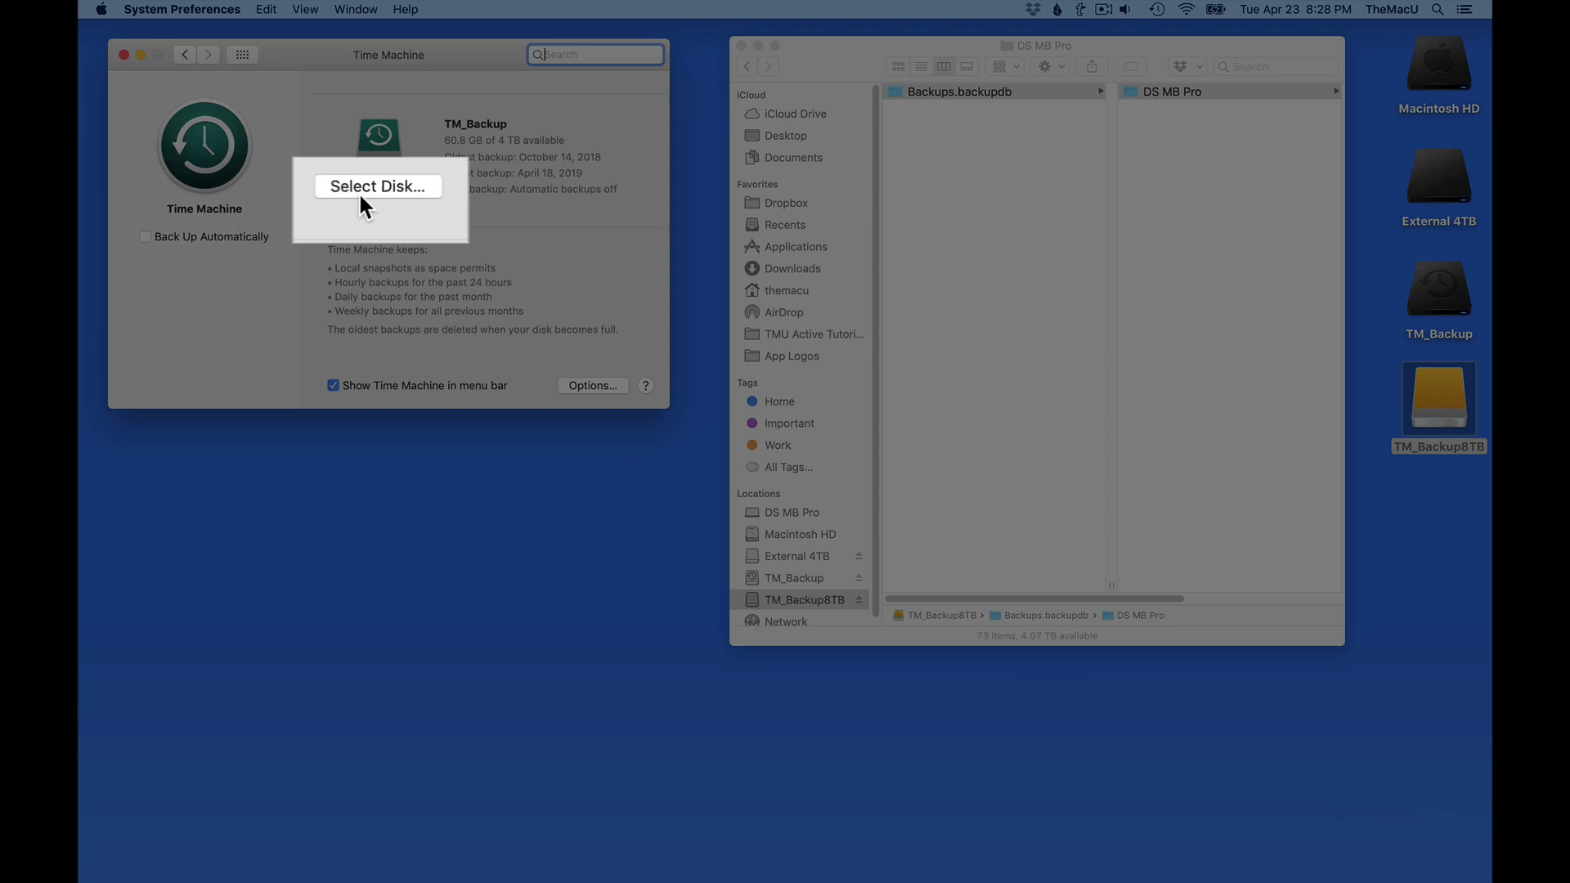
Make TM_Backup8TB the Time Machine disk in place of TM_Backup and start a backup now
{"action": "left_click", "coordinate": [365, 193]}
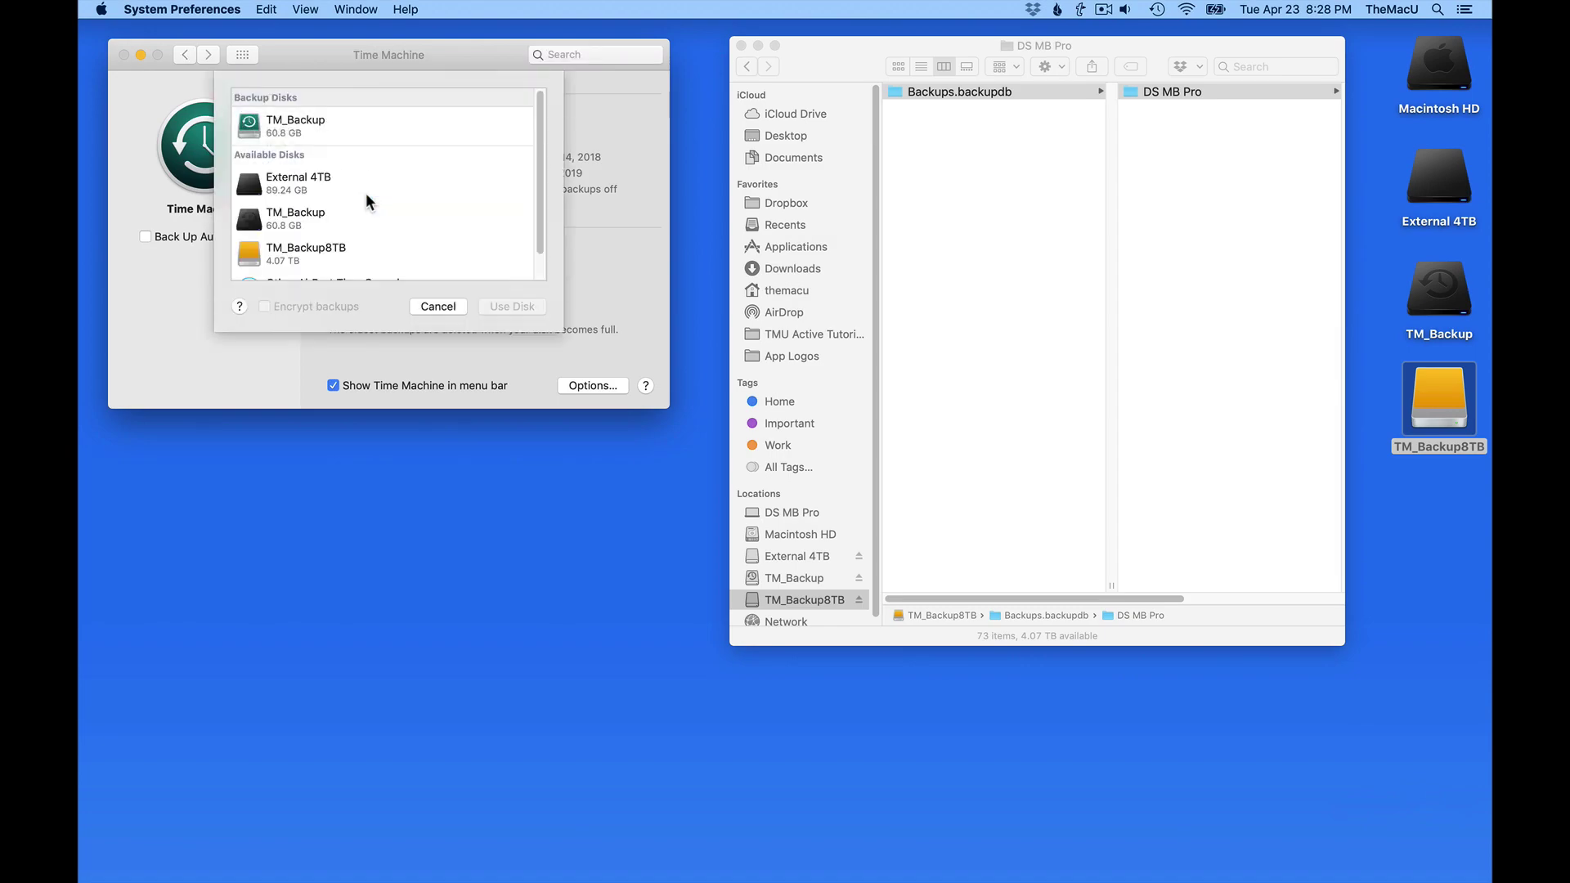
{"action": "scroll", "coordinate": [366, 193], "scroll_direction": "down", "scroll_amount": 2}
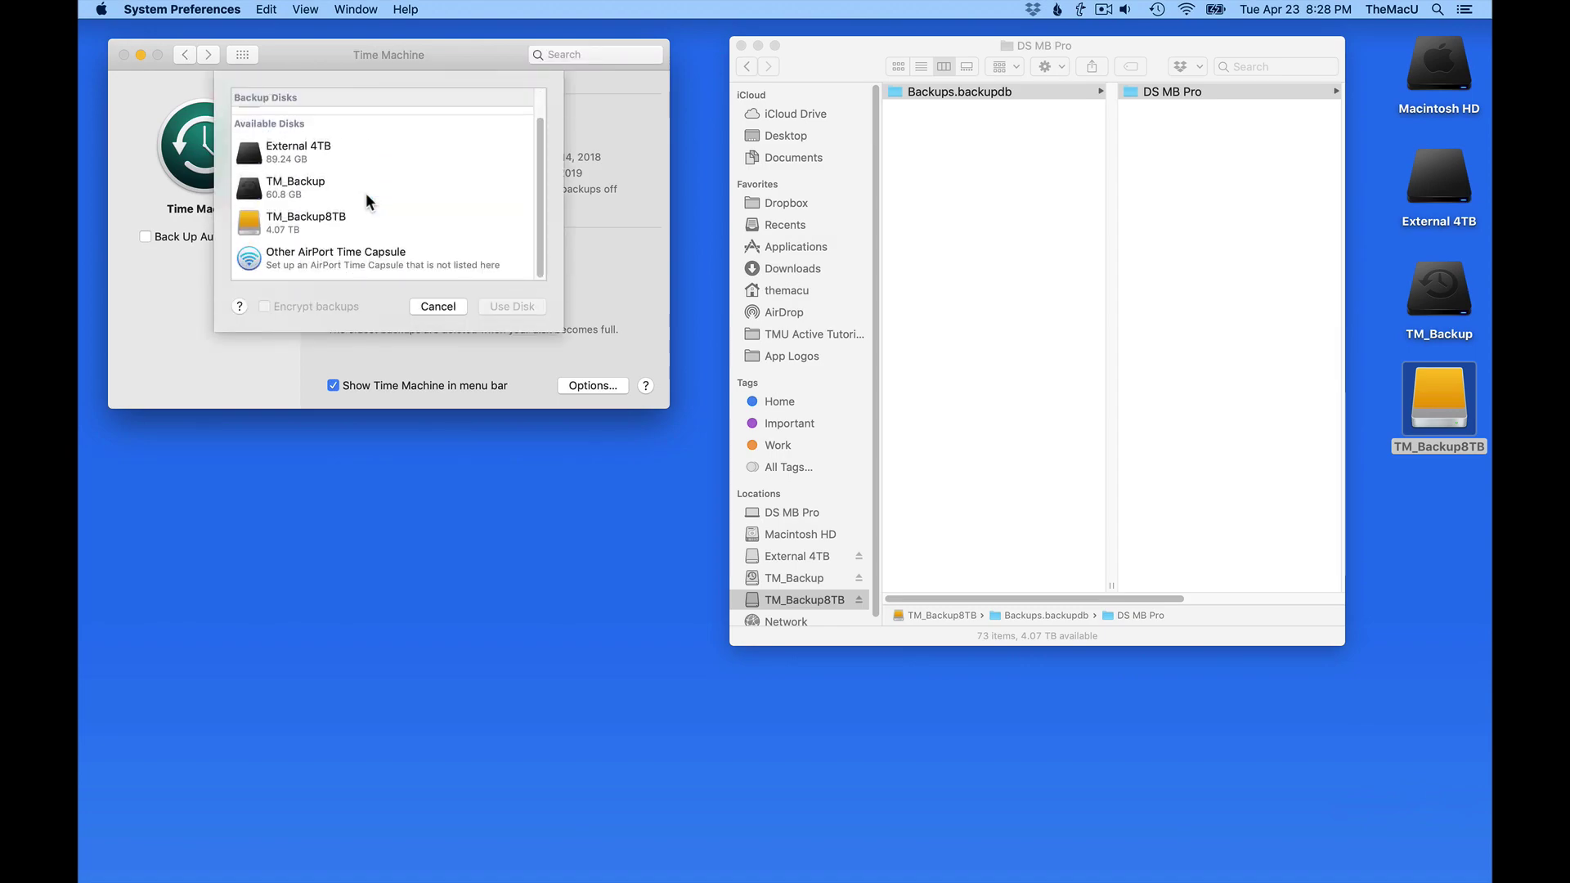
{"action": "left_click", "coordinate": [319, 221]}
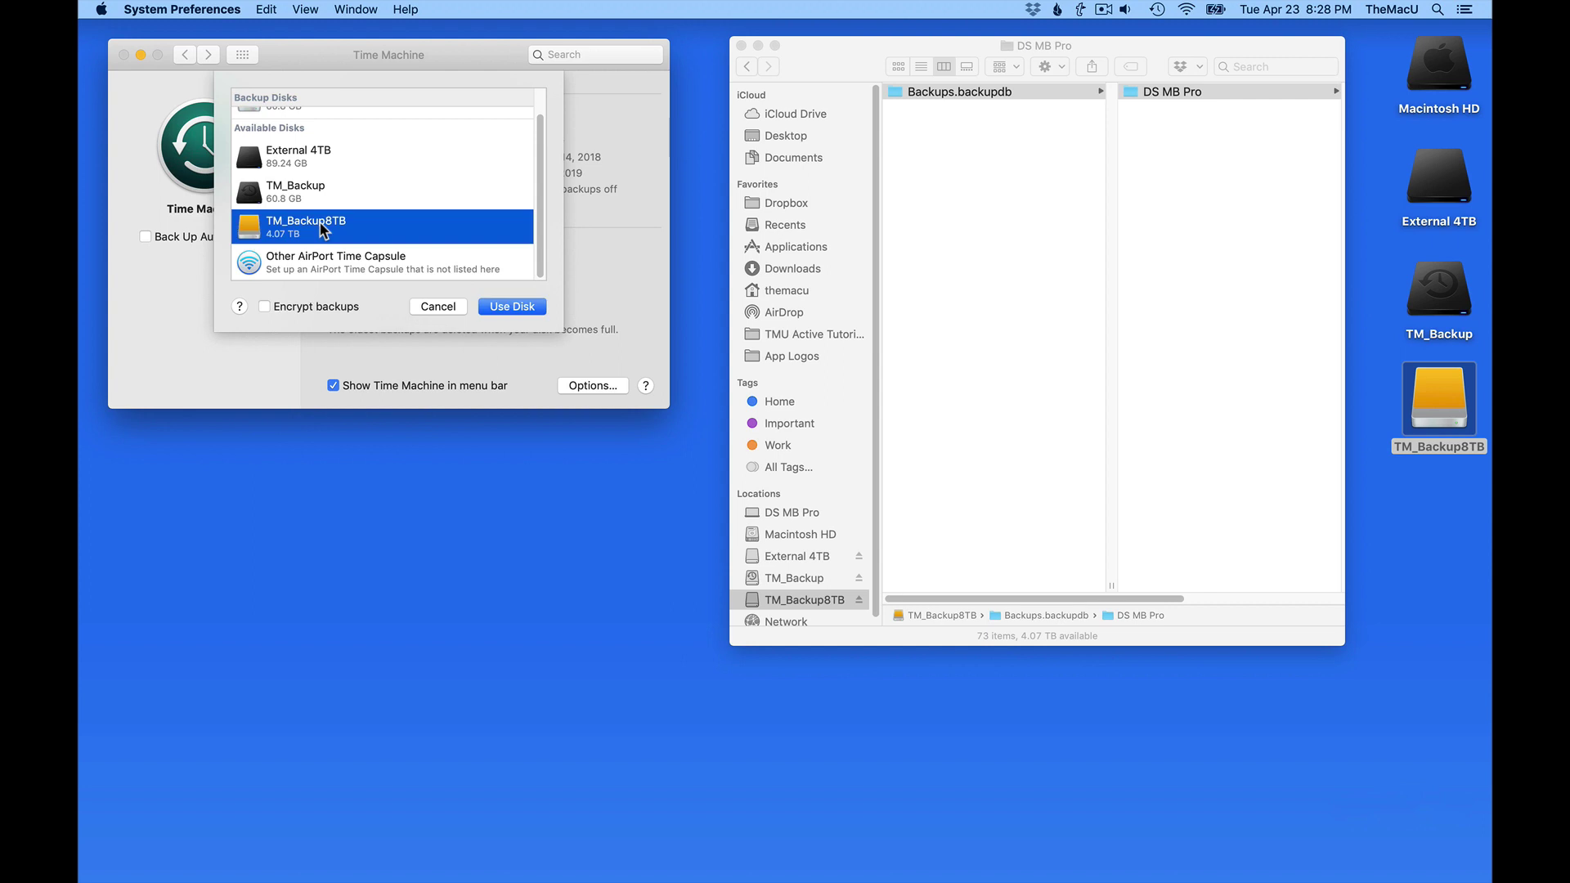
{"action": "left_click", "coordinate": [525, 310]}
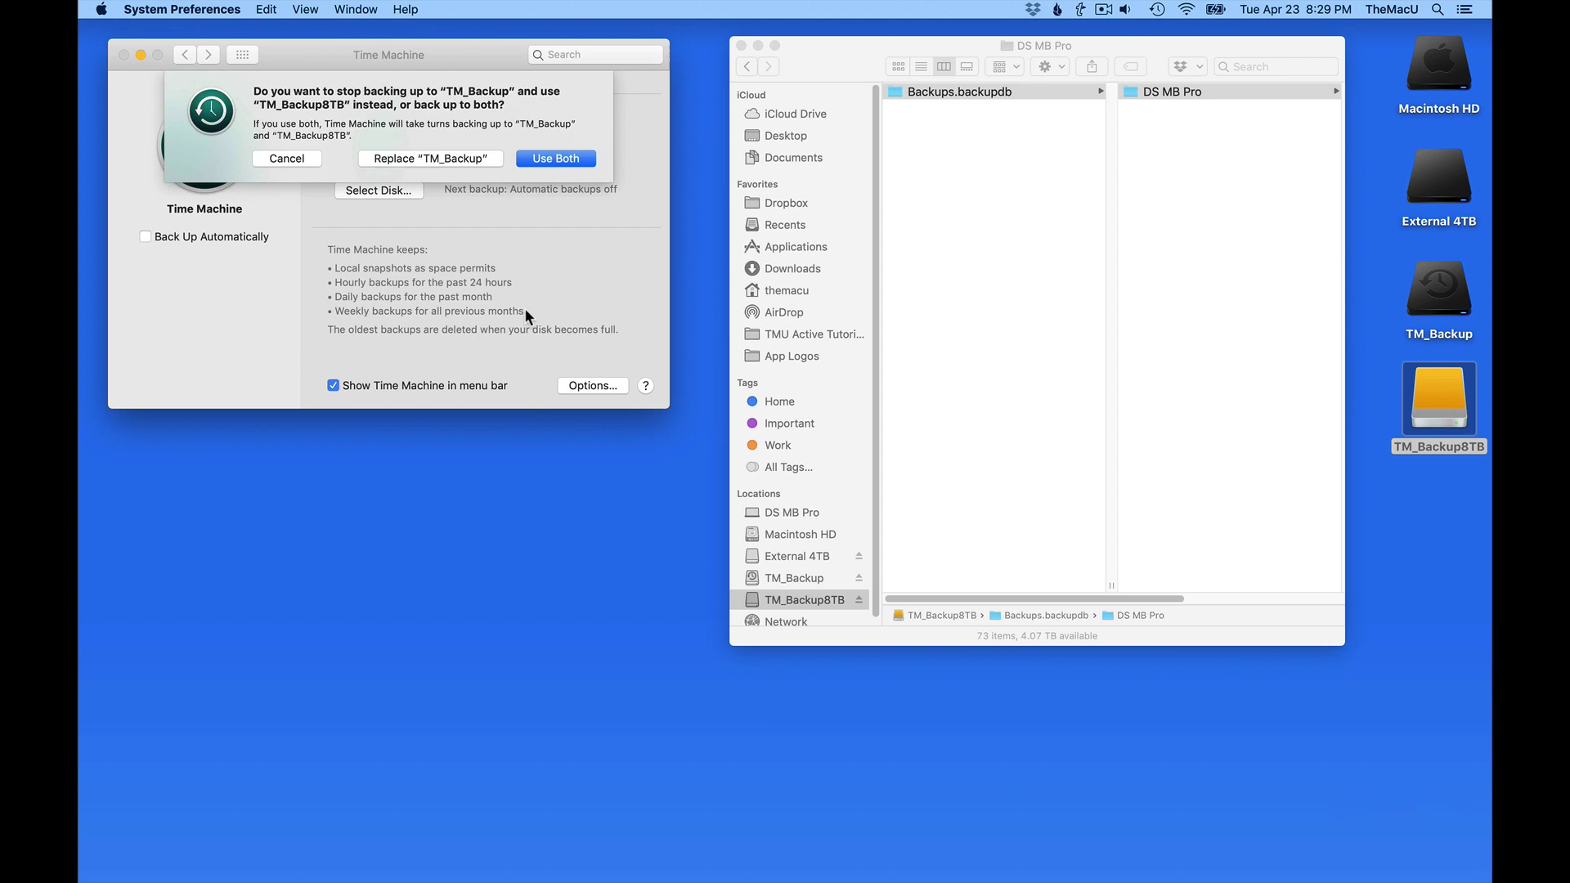
{"action": "left_click", "coordinate": [439, 165]}
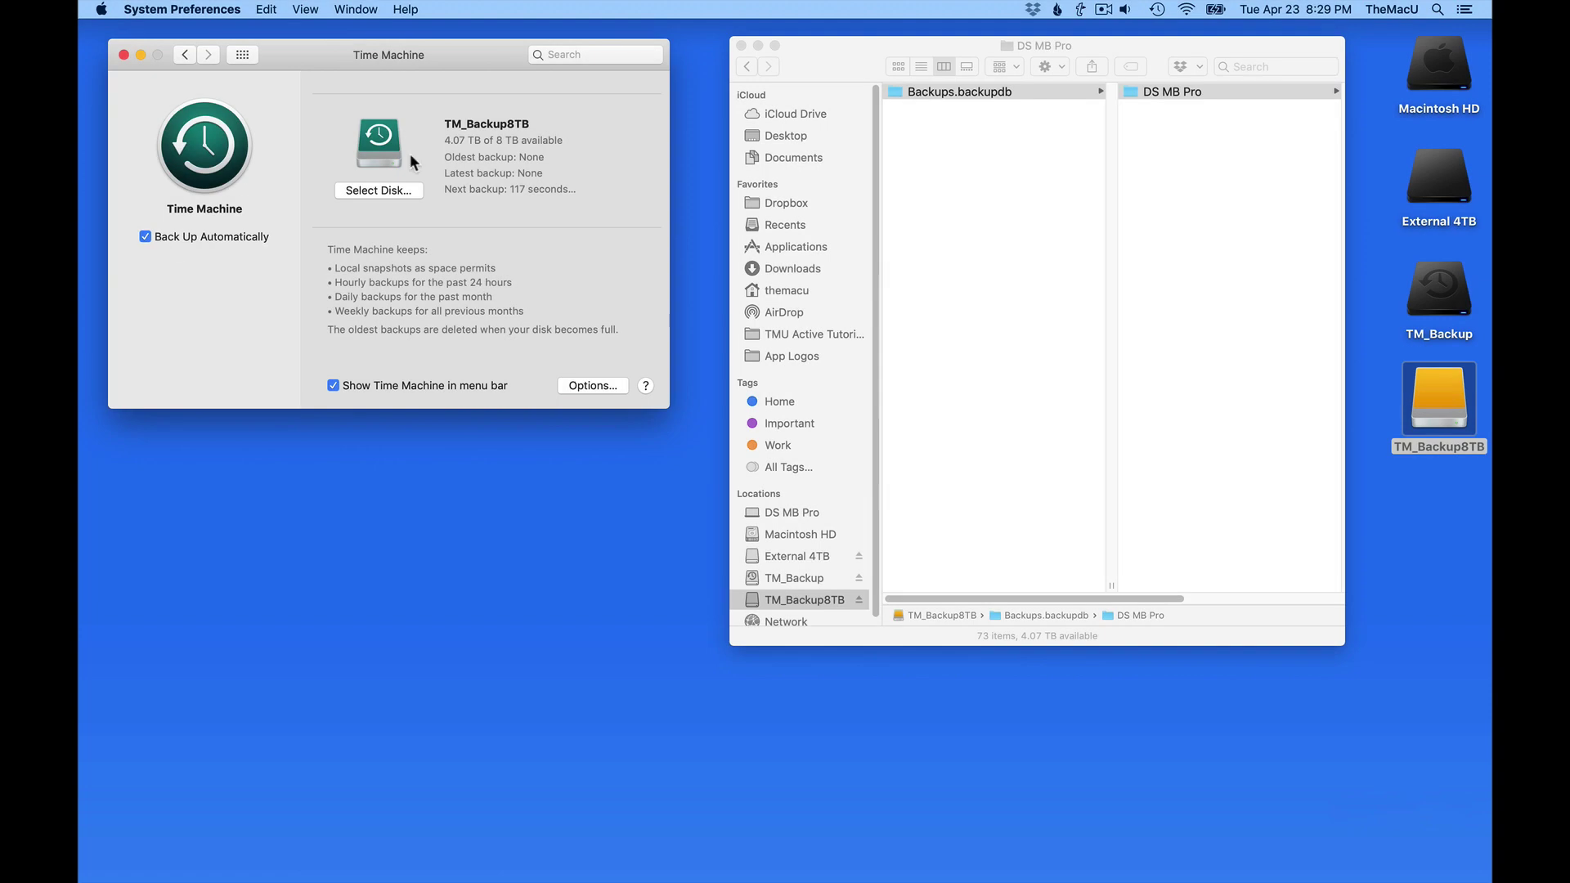
{"action": "left_click", "coordinate": [1157, 10]}
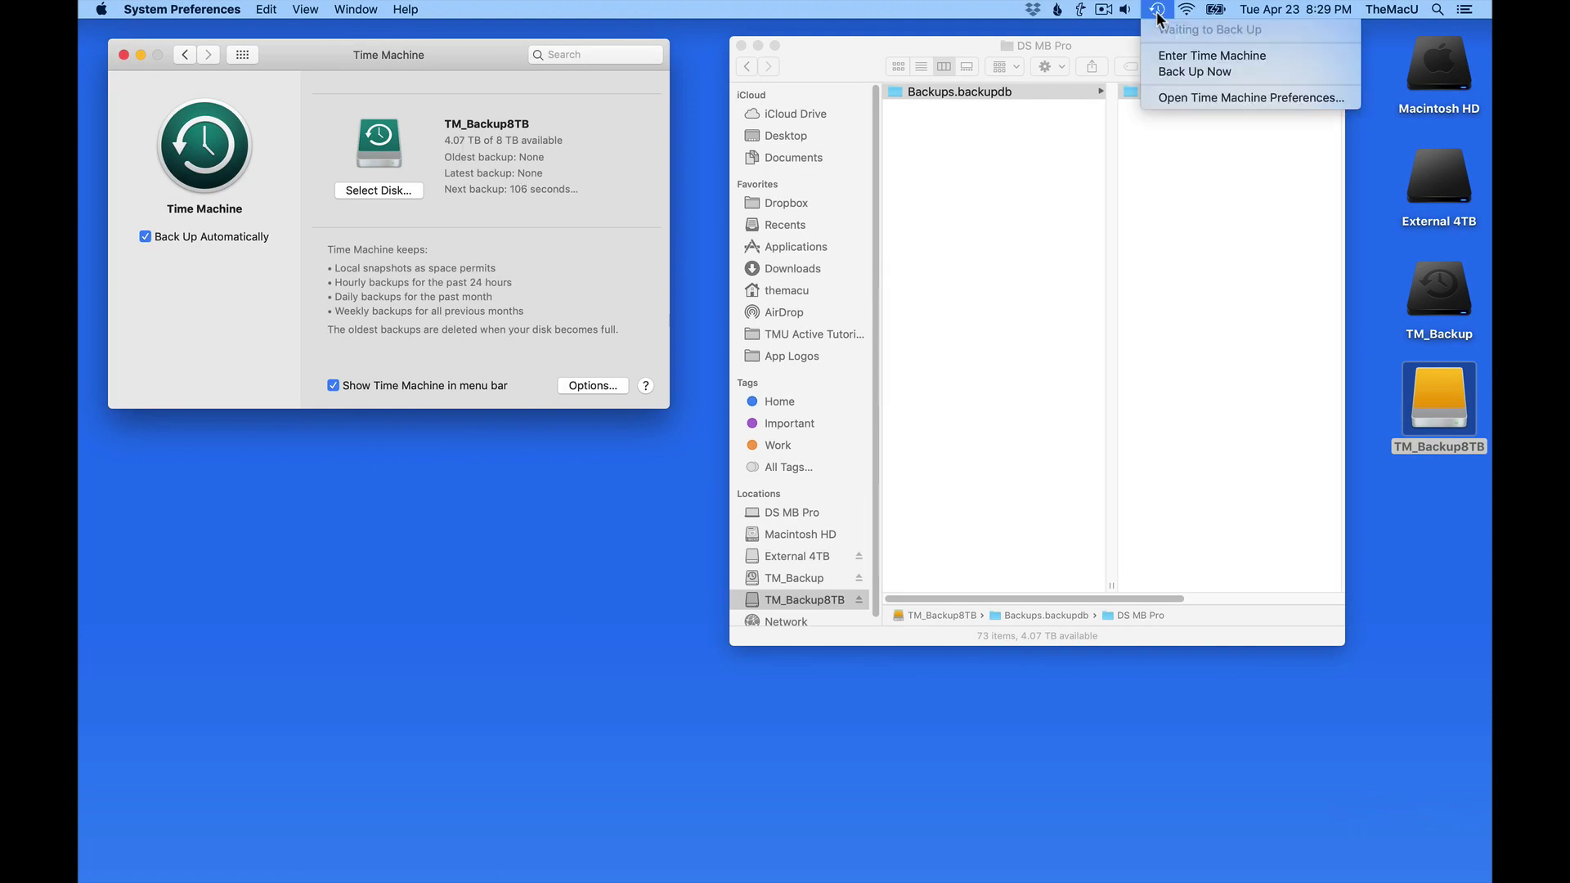
{"action": "left_click", "coordinate": [1160, 71]}
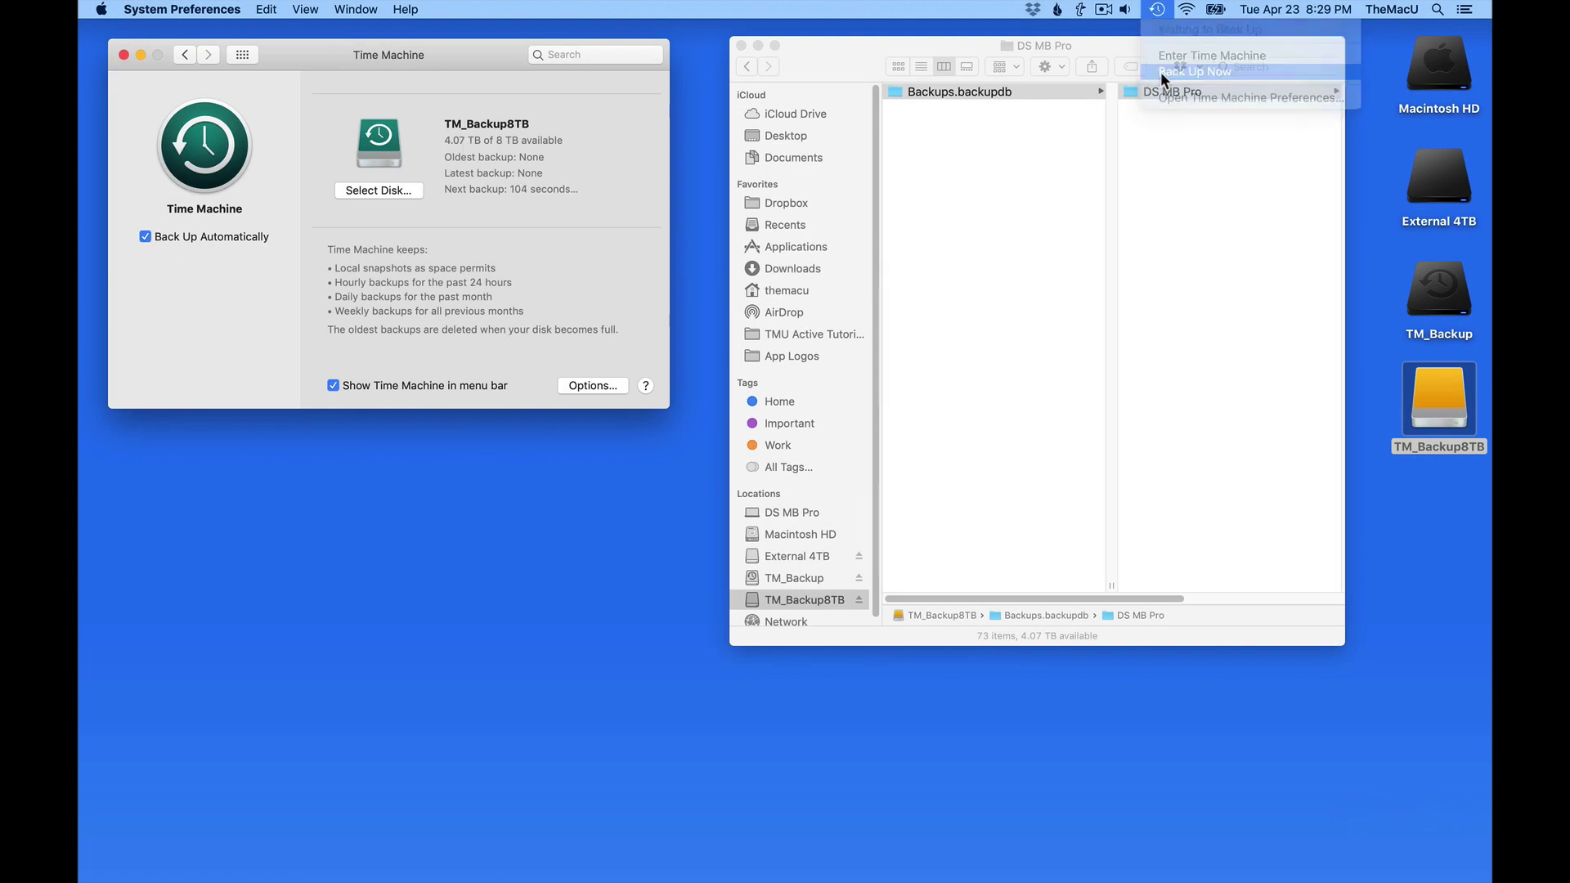